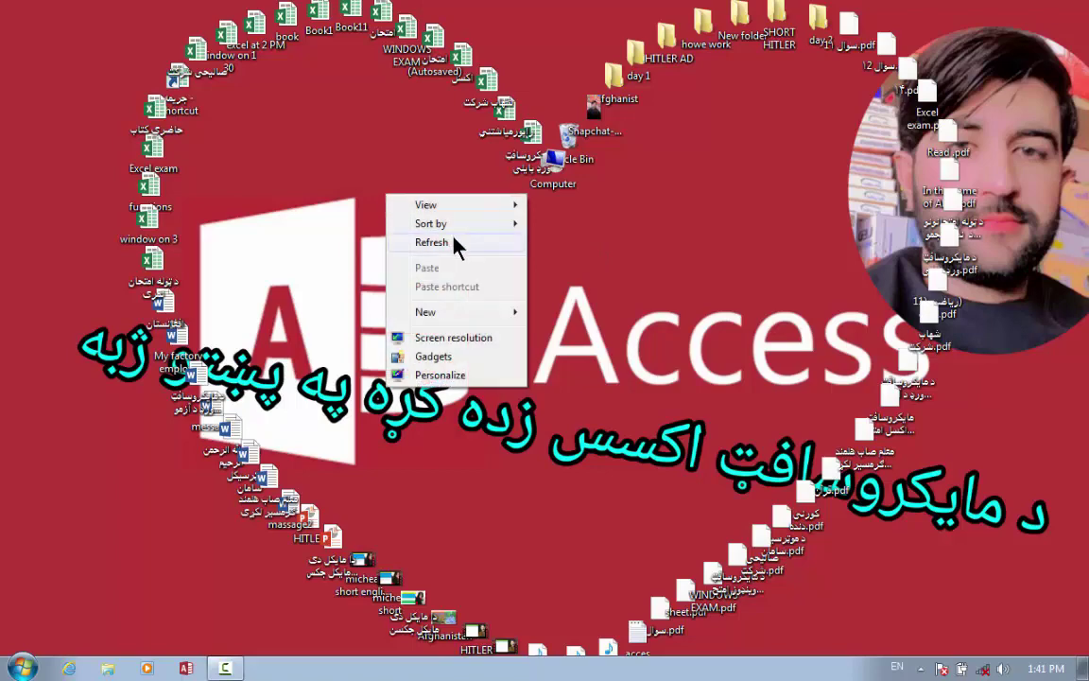
# Review the acces notes on one-to-one, one-to-many and many-to-many relationships in Notepad, then minimize it.
pyautogui.click(454, 242)
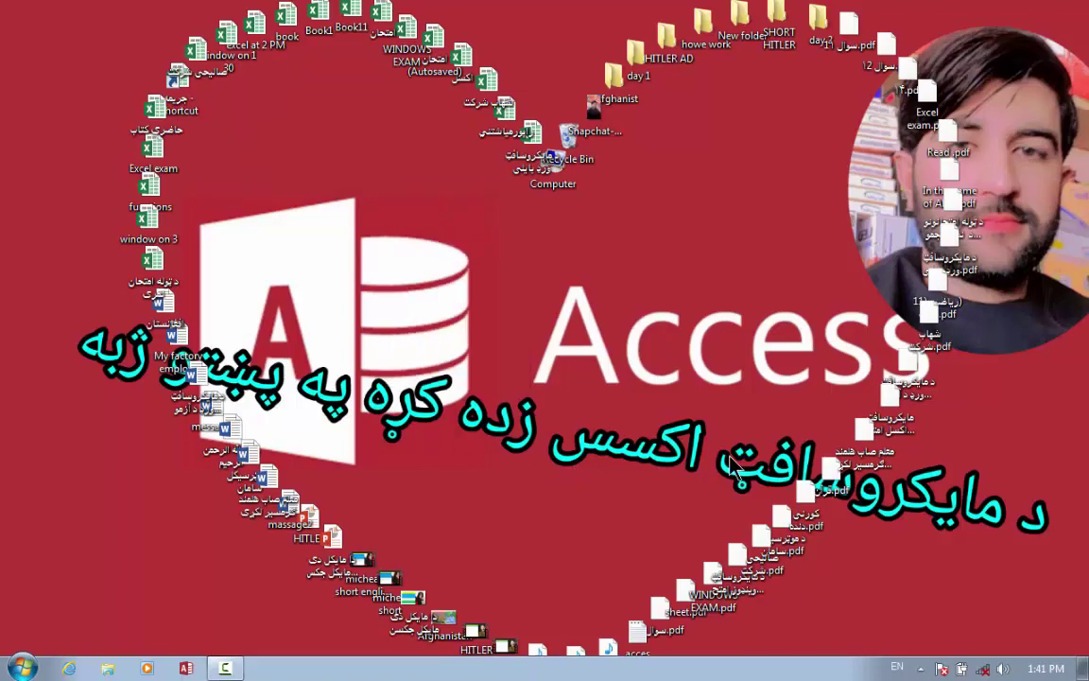
pyautogui.doubleClick(633, 651)
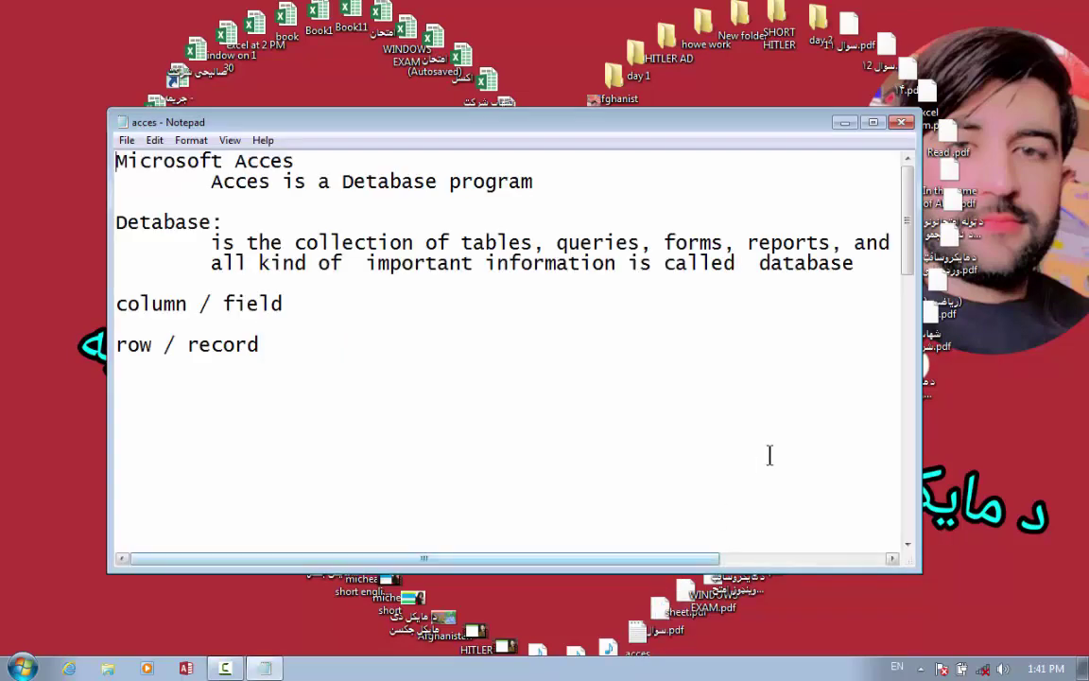
pyautogui.moveTo(907, 255); pyautogui.dragTo(908, 336)
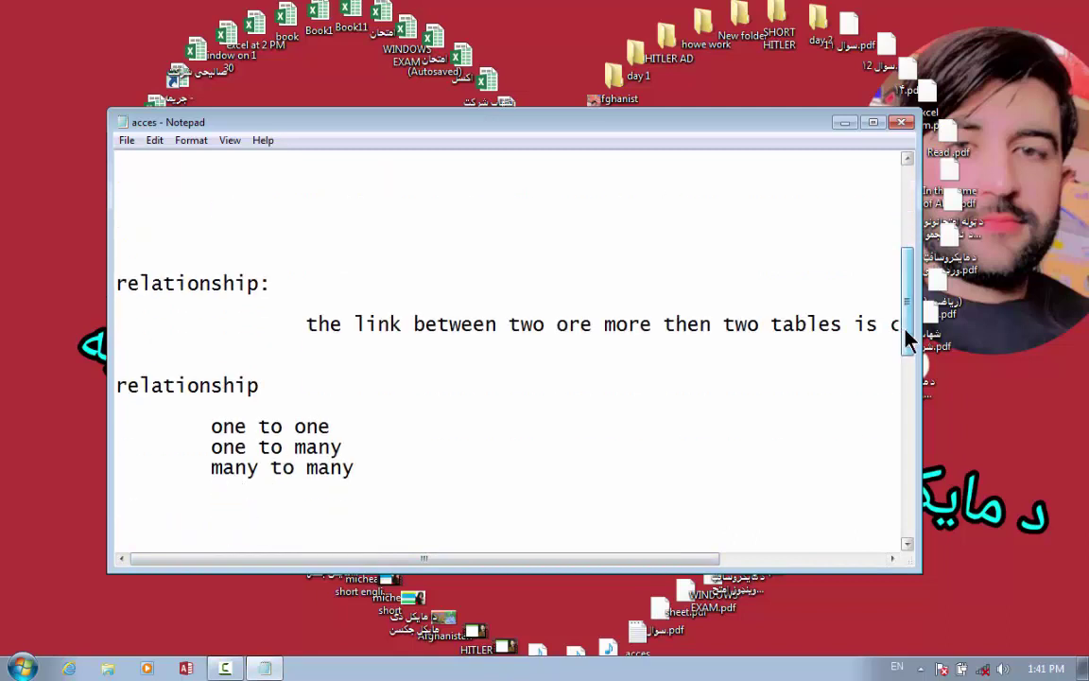
pyautogui.click(874, 123)
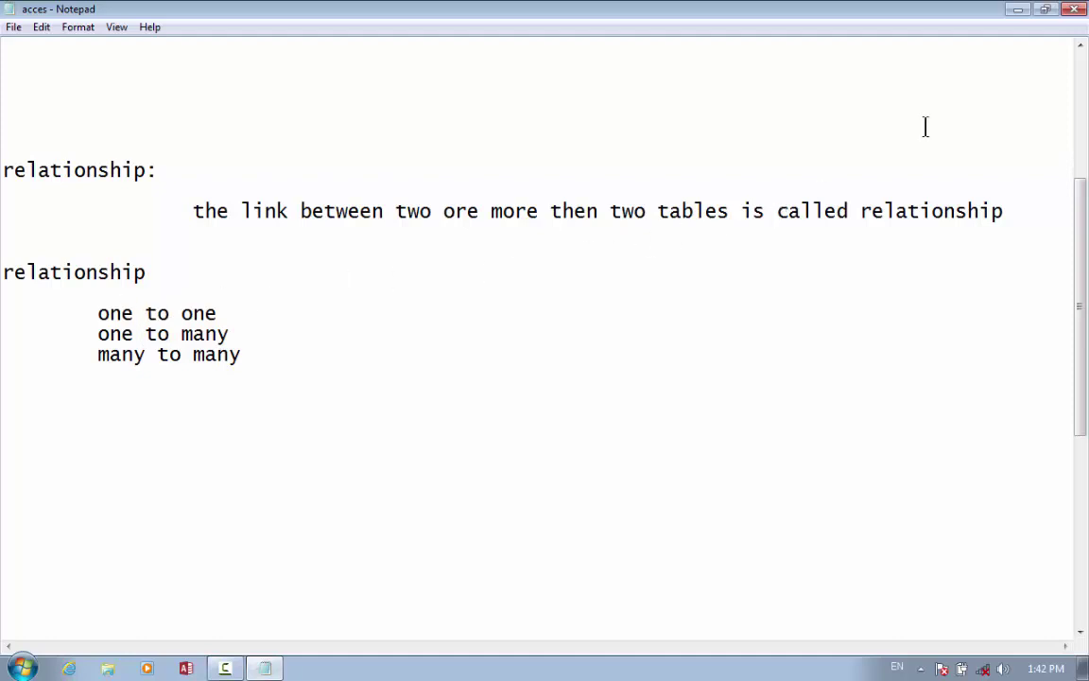
pyautogui.click(1027, 11)
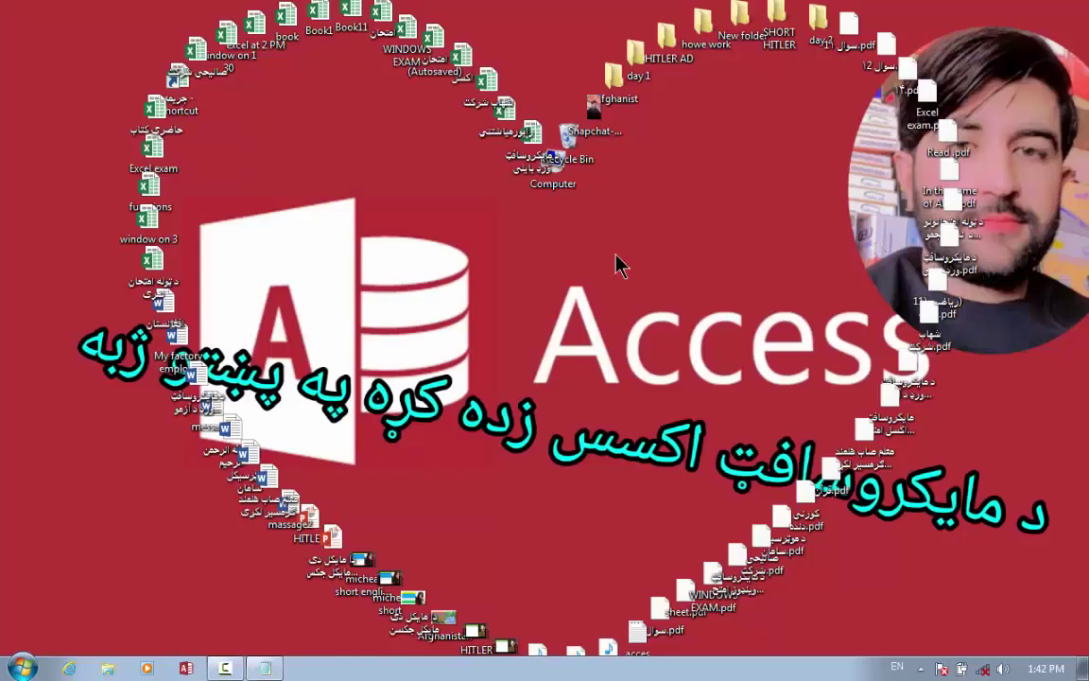
# Create a blank desktop database named 'relationship', replacing the existing relationship file.
pyautogui.click(186, 668)
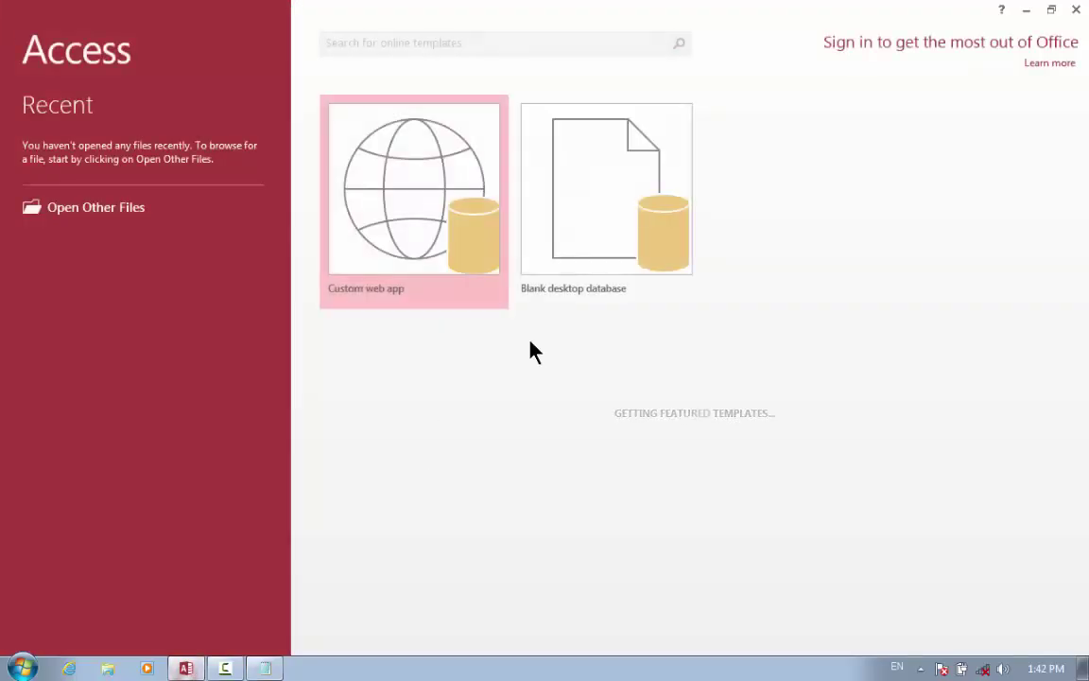
pyautogui.click(588, 267)
pyautogui.press('BackSpace')
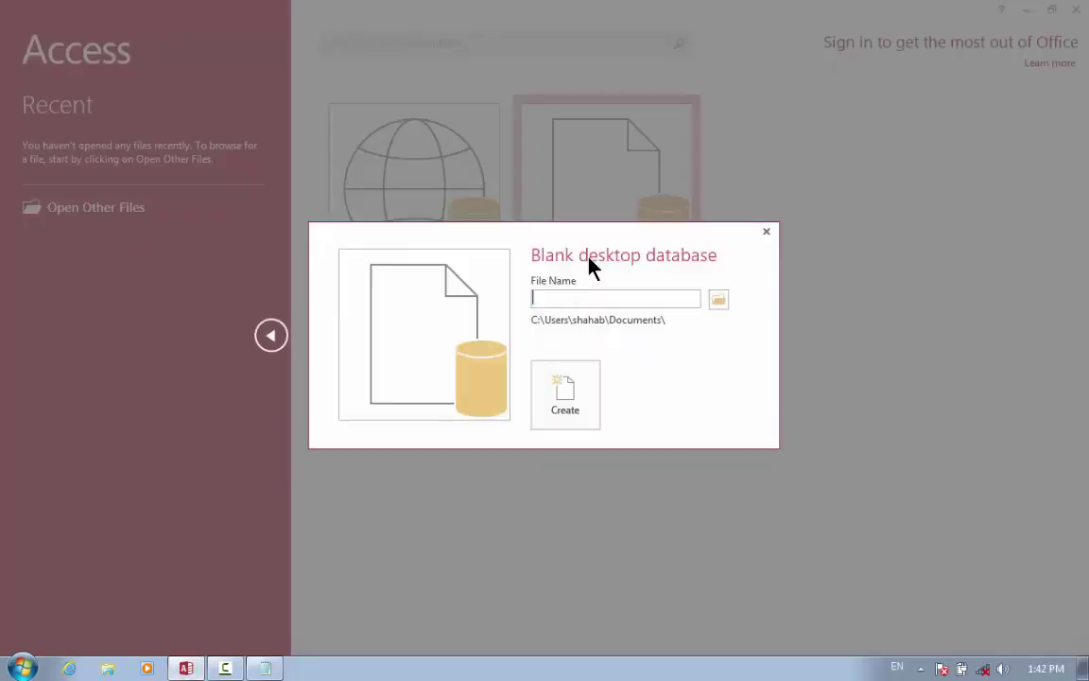
pyautogui.write('relationship')
pyautogui.press('Return')
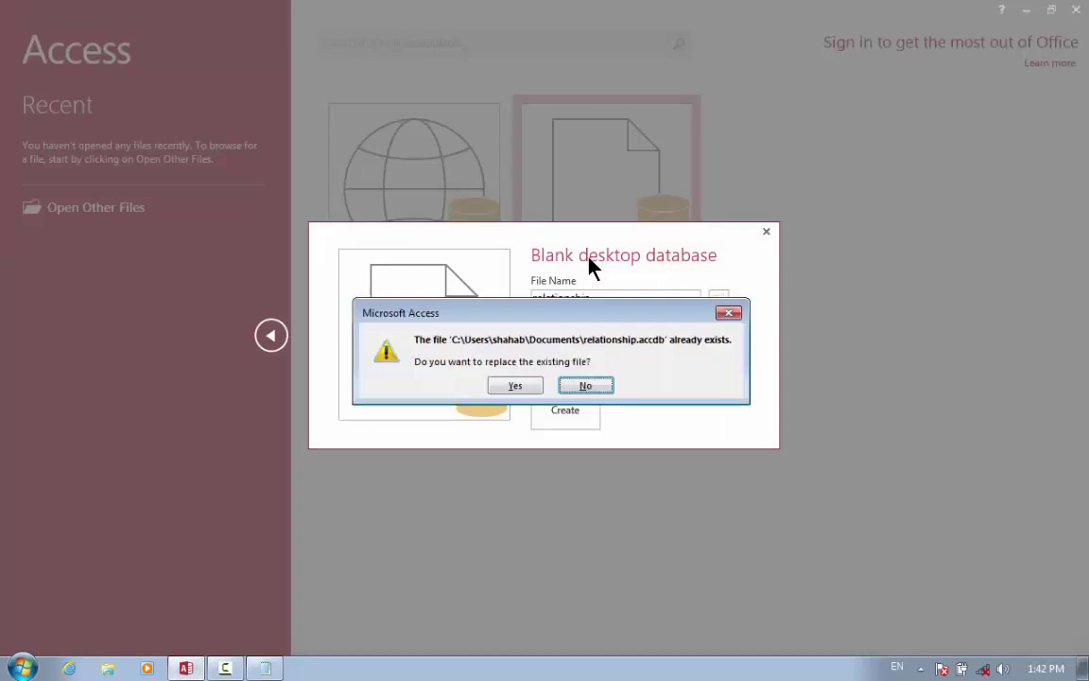
pyautogui.click(732, 314)
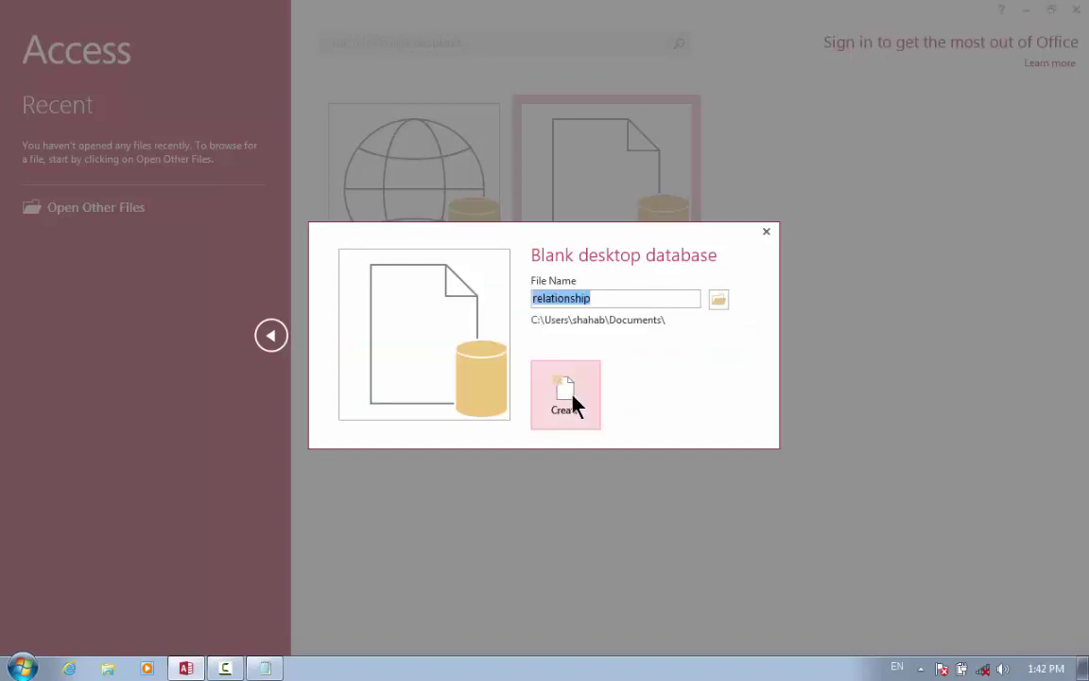
pyautogui.click(571, 406)
pyautogui.click(511, 386)
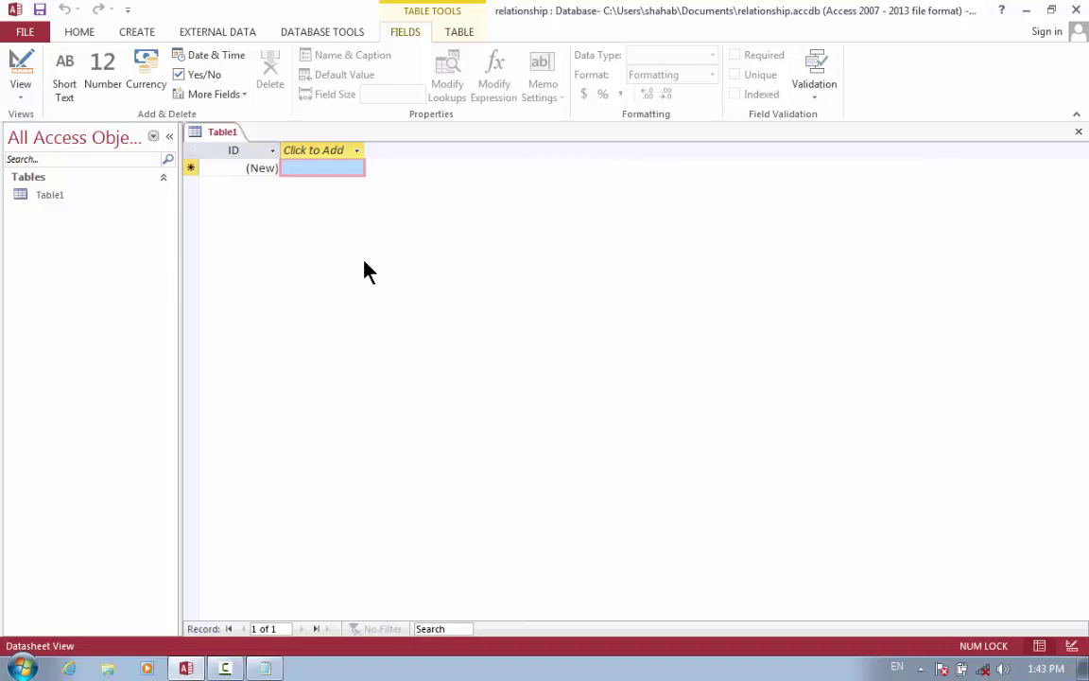
# Switch Table1 to Design view and save it as 'main table'.
pyautogui.click(20, 73)
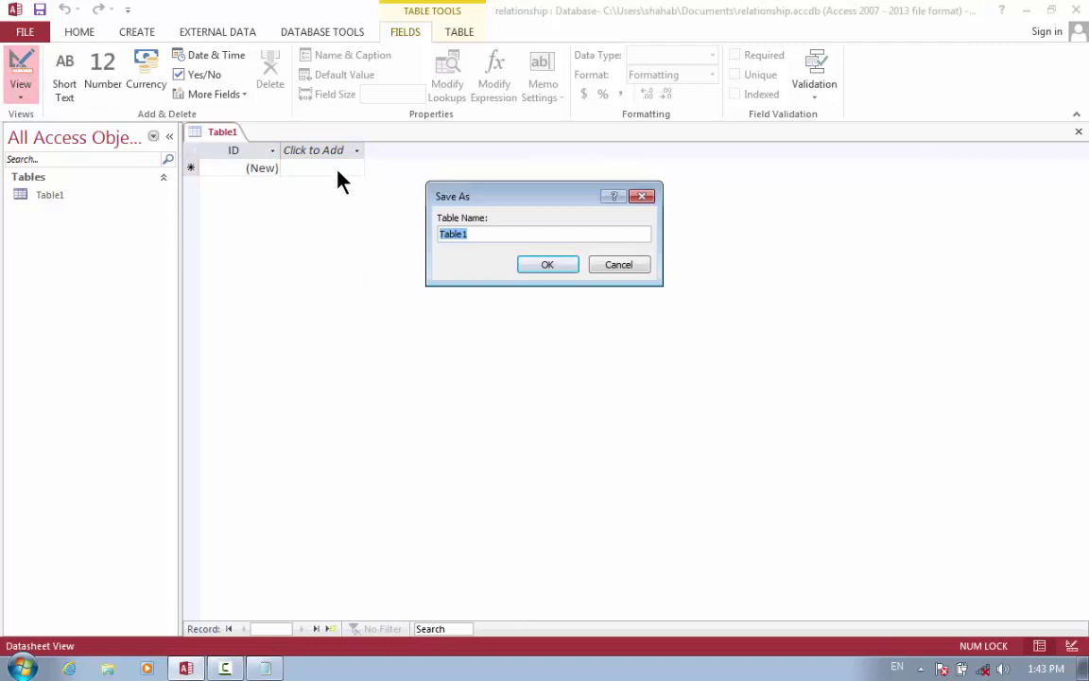
pyautogui.write('main table')
pyautogui.press('Return')
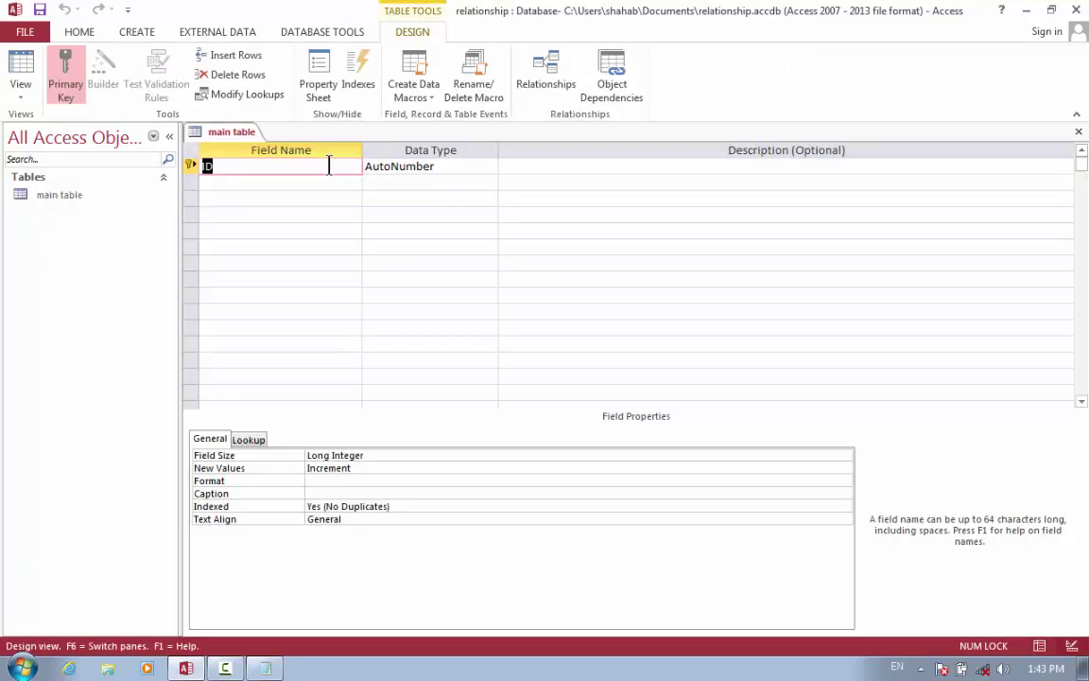
# Add Short Text fields name, last name and province below ID.
pyautogui.click(310, 183)
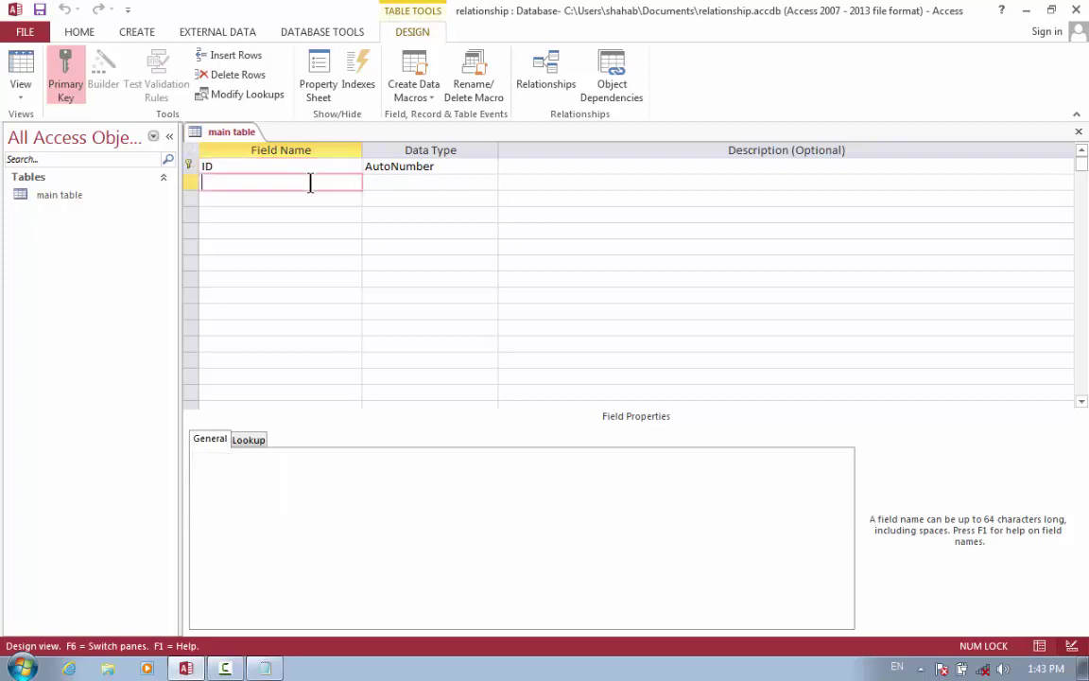
pyautogui.write('name')
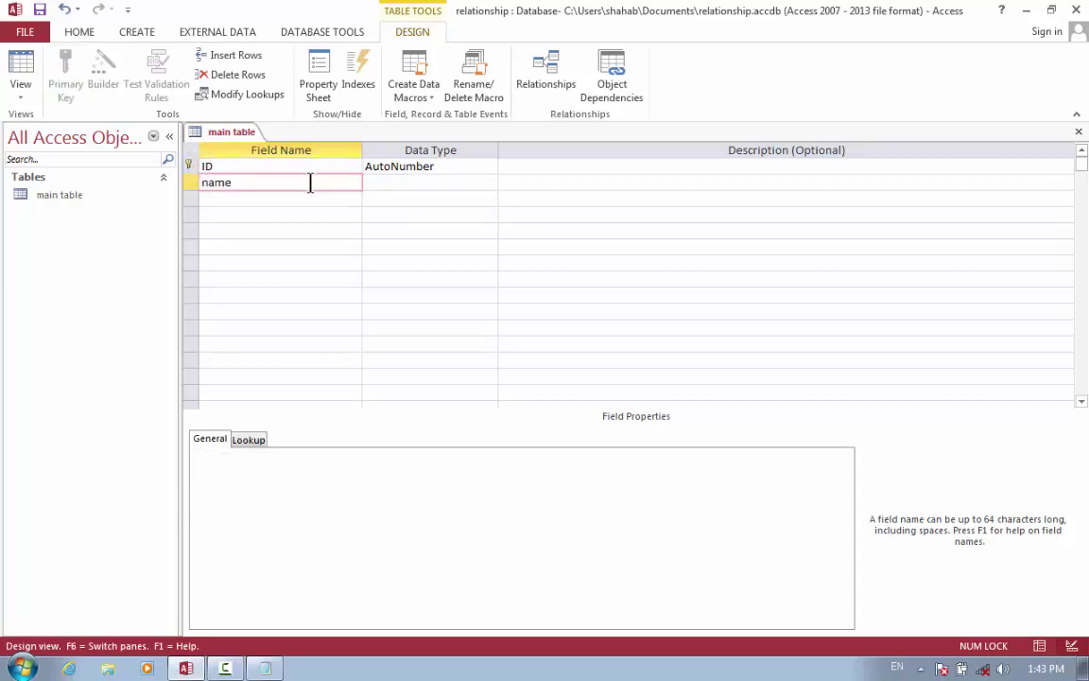
pyautogui.press('Tab')
pyautogui.press('Return')
pyautogui.press('Tab')
pyautogui.press('Tab')
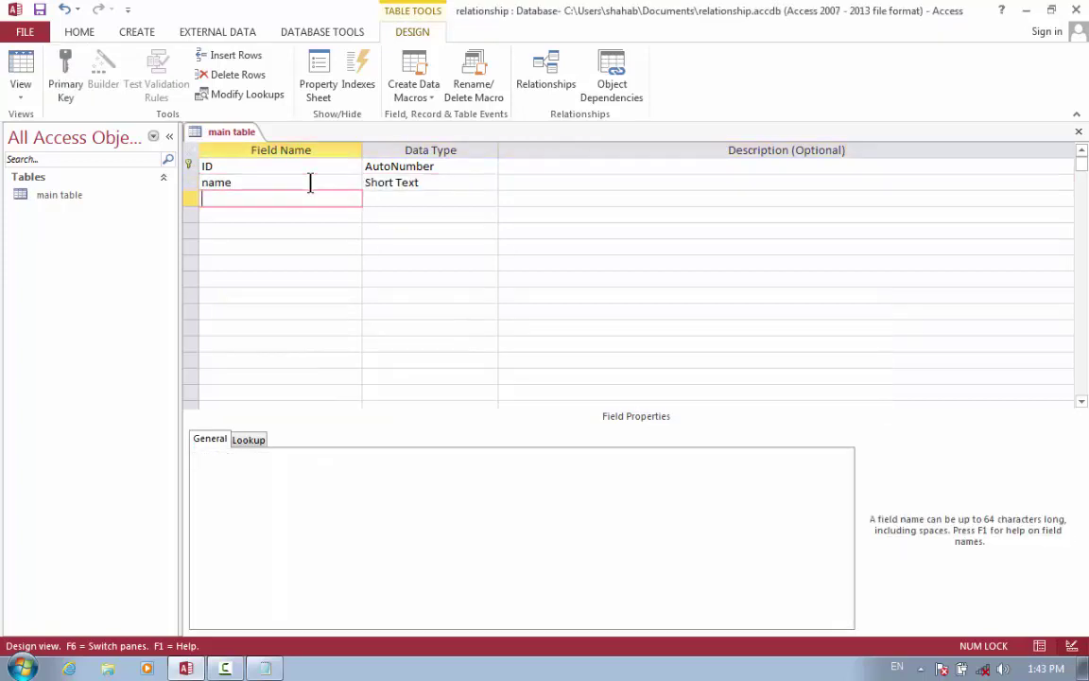
pyautogui.write('last an')
pyautogui.write('me')
pyautogui.press('BackSpace')
pyautogui.press('BackSpace')
pyautogui.press('BackSpace')
pyautogui.press('BackSpace')
pyautogui.write('name')
pyautogui.press('Tab')
pyautogui.press('Tab')
pyautogui.press('Tab')
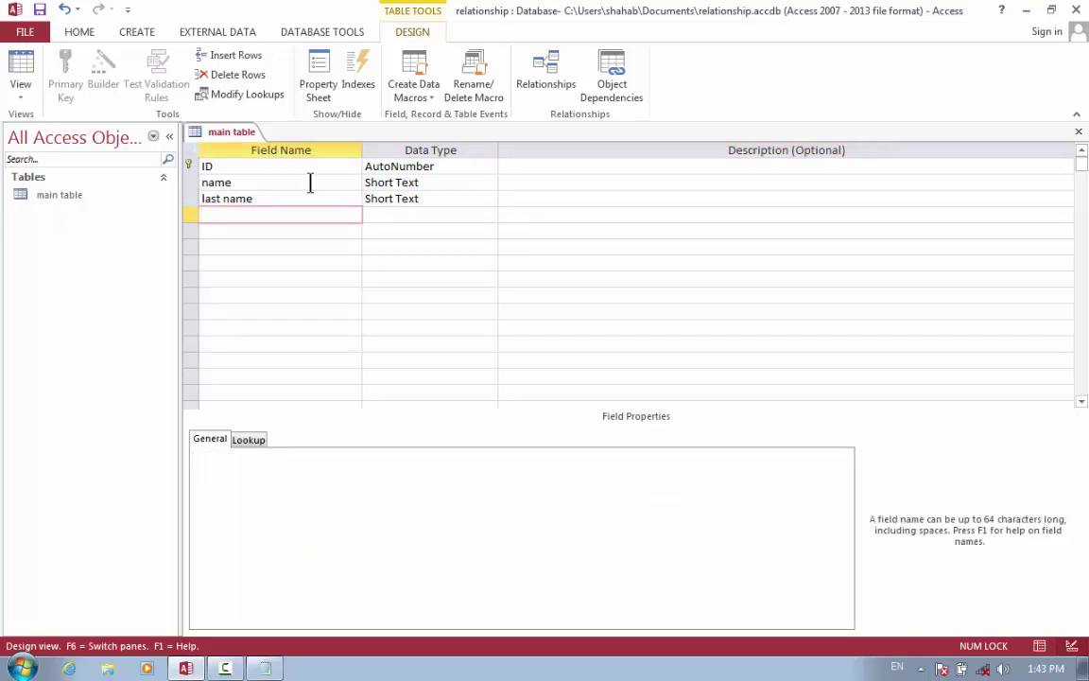
pyautogui.write('province')
pyautogui.press('Tab')
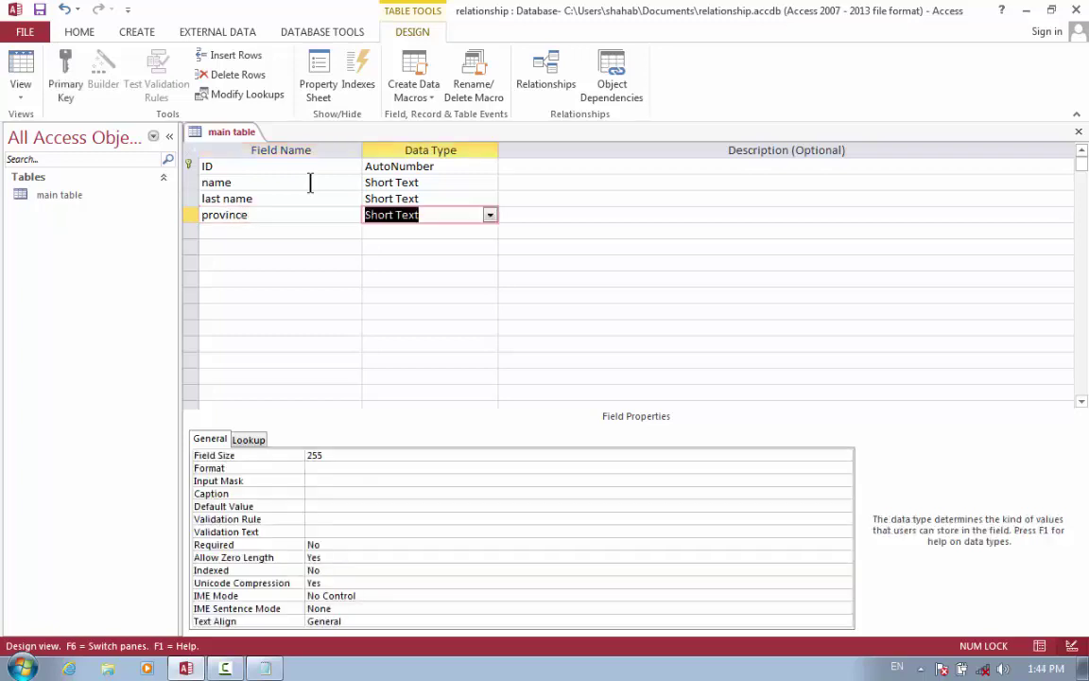
pyautogui.press('Tab')
pyautogui.press('Tab')
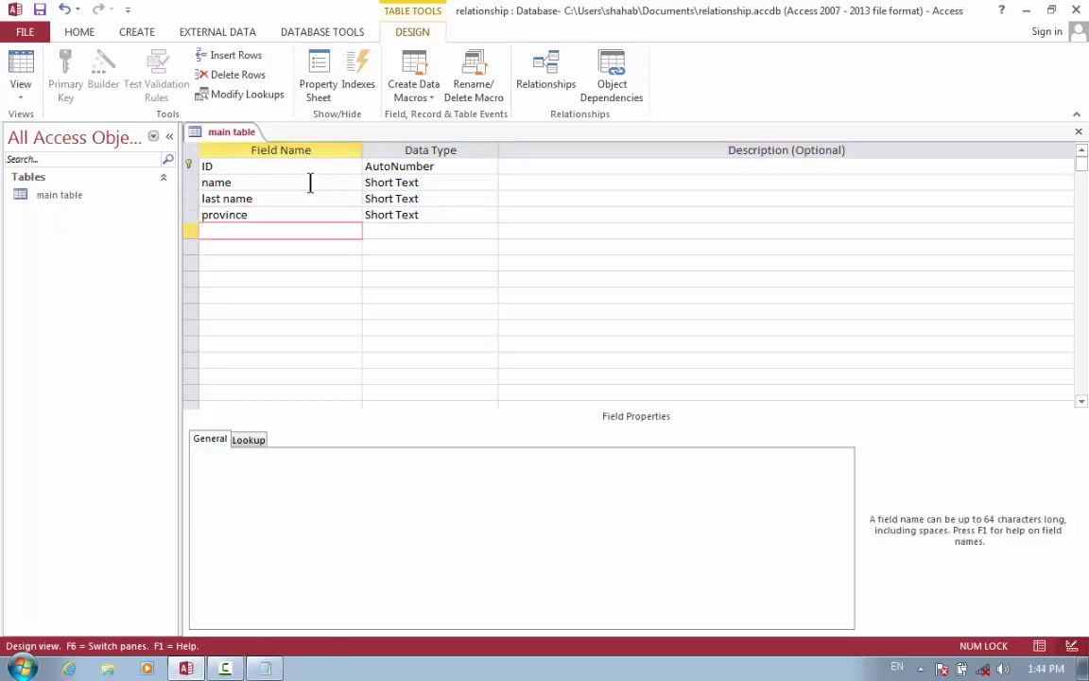
# Add fee as a Currency field and phone no as a Number field, then return to the datasheet.
pyautogui.write('fee')
pyautogui.press('Tab')
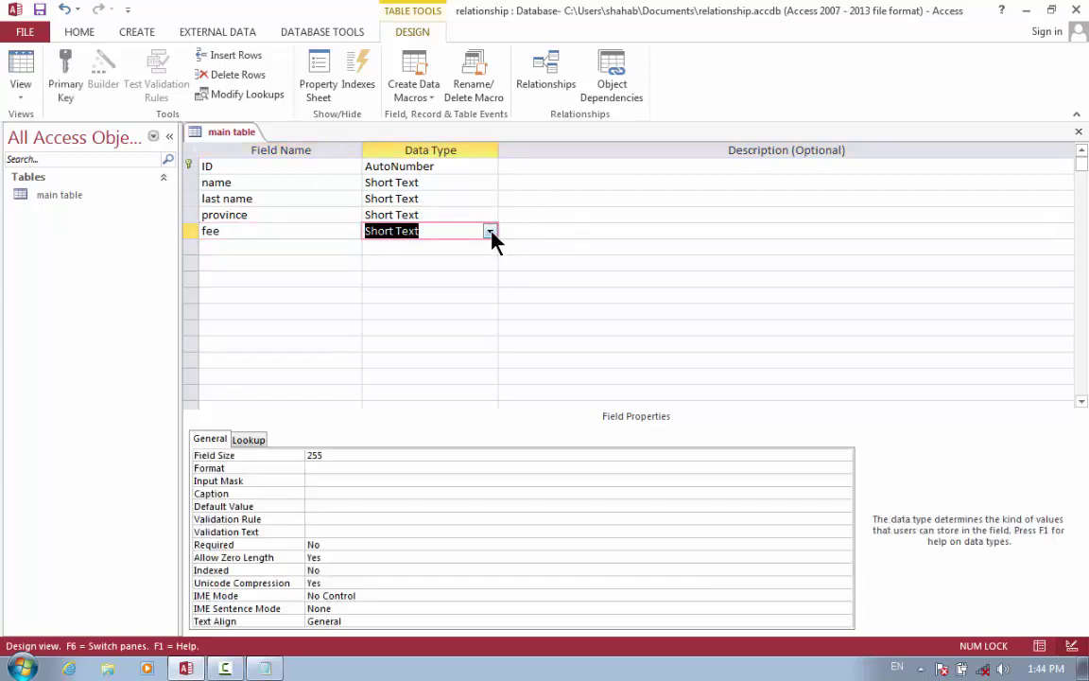
pyautogui.click(490, 232)
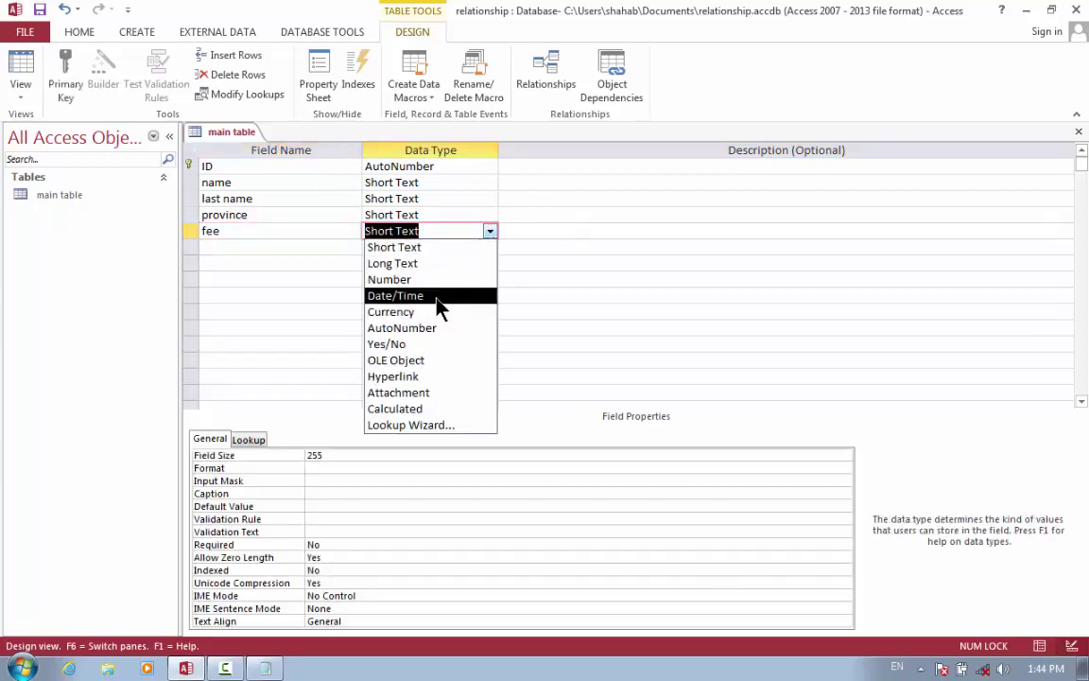
pyautogui.click(433, 318)
pyautogui.press('Tab')
pyautogui.press('Tab')
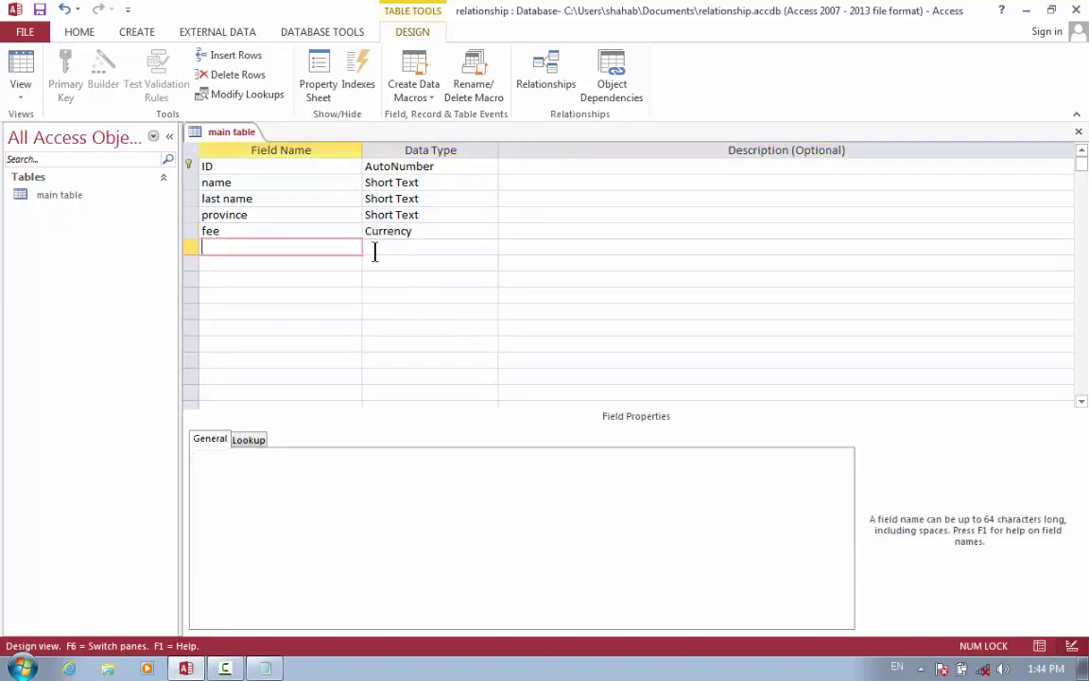
pyautogui.write('phone nu')
pyautogui.press('BackSpace')
pyautogui.write('o')
pyautogui.press('Tab')
pyautogui.write('n')
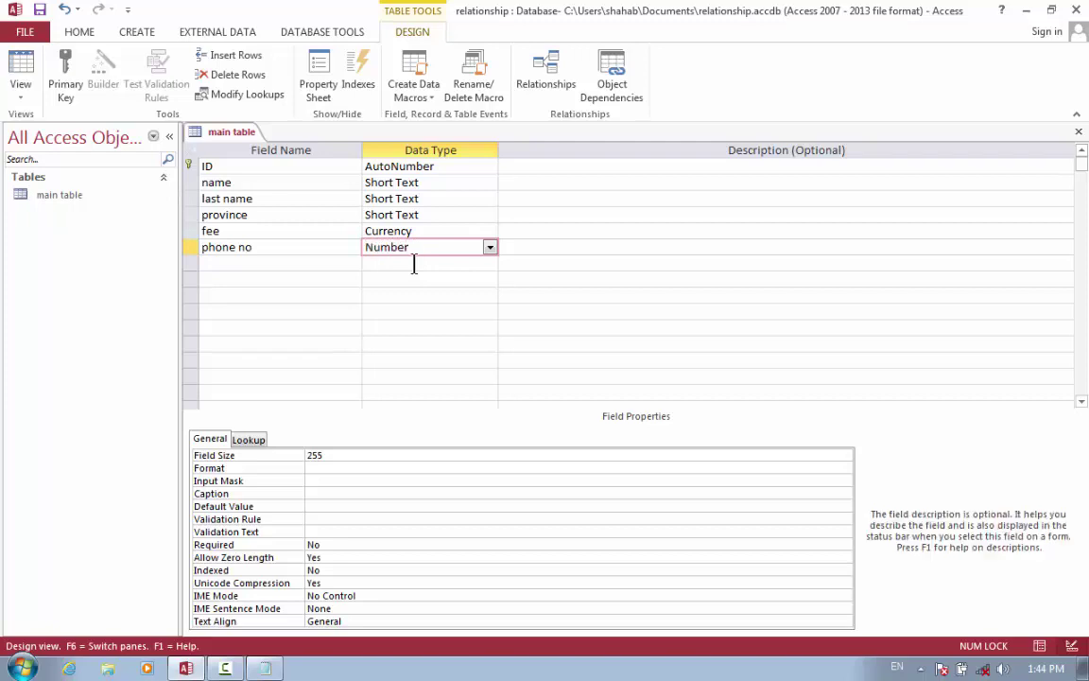
pyautogui.press('Tab')
pyautogui.press('Tab')
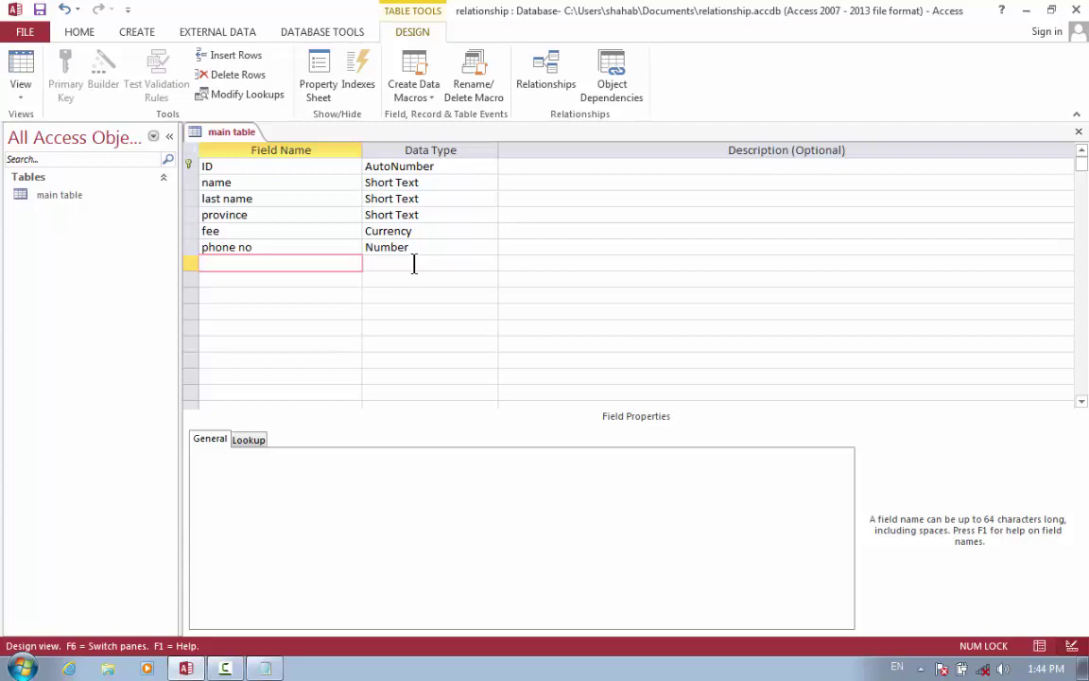
pyautogui.click(7, 77)
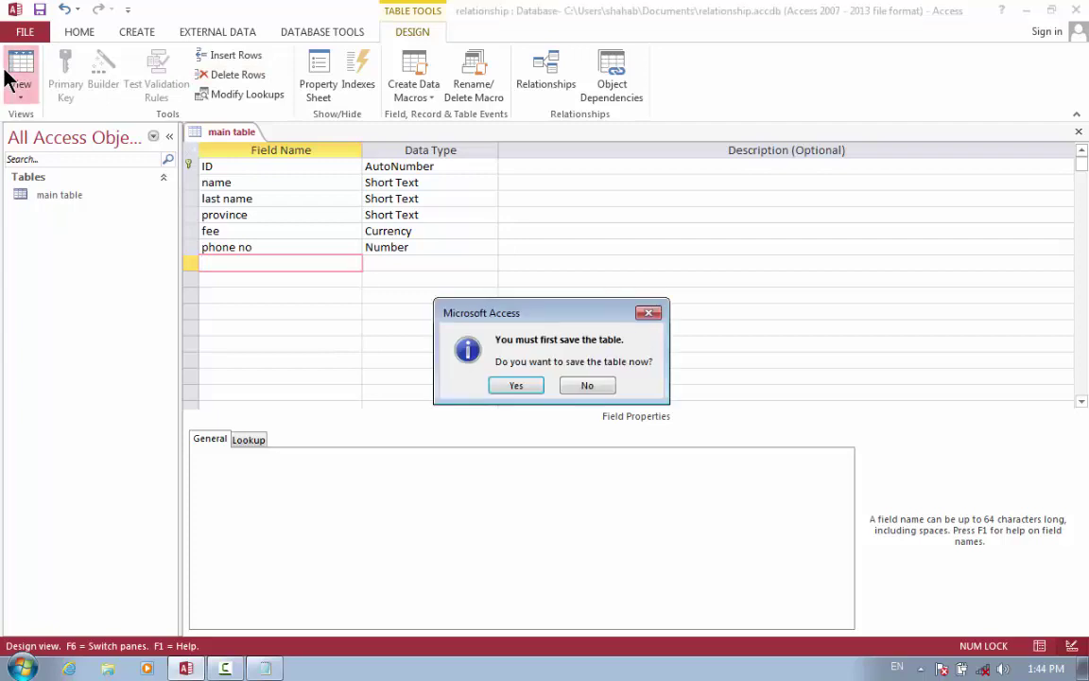
# Enter the first person's name and last name, province helmand, fee 500 and phone number.
pyautogui.press('Return')
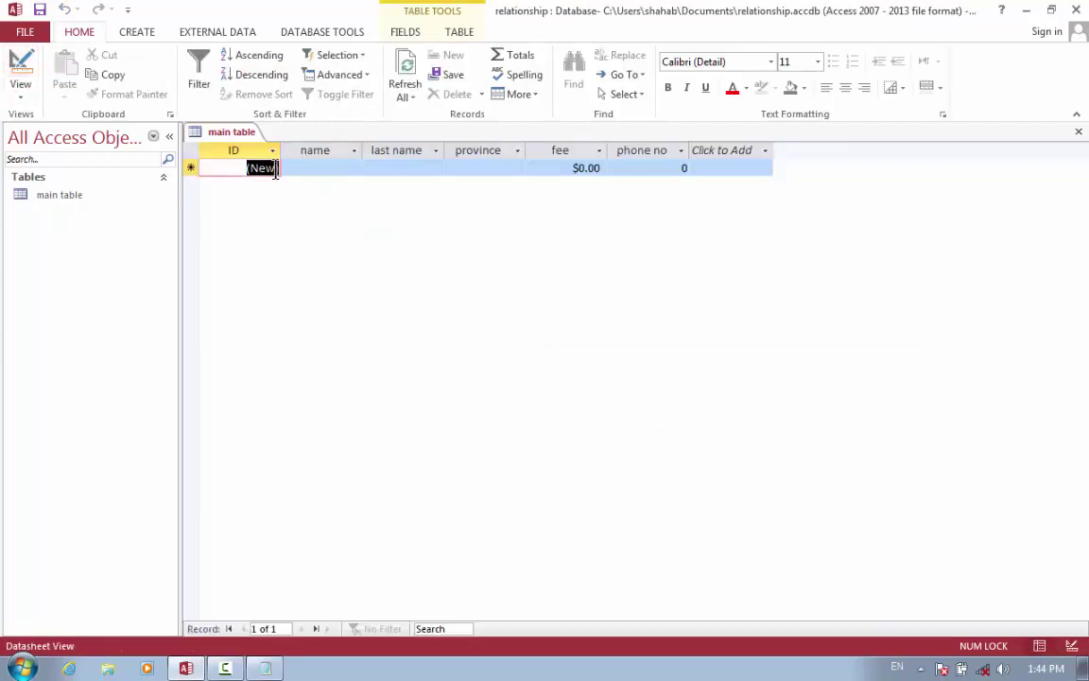
pyautogui.click(307, 168)
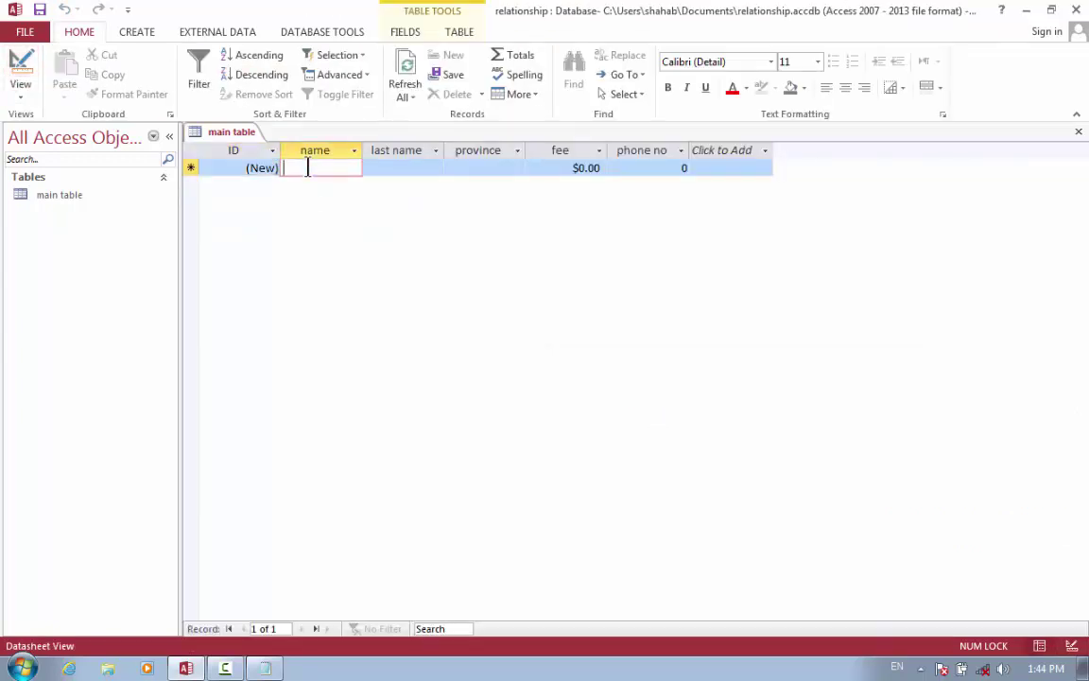
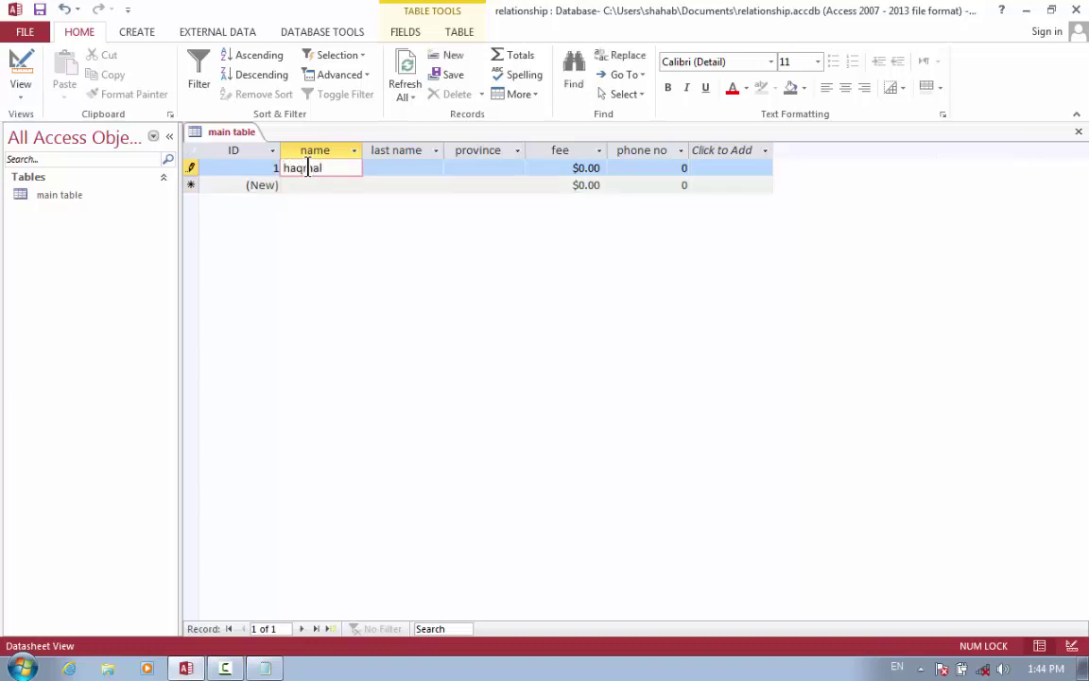
pyautogui.press('Tab')
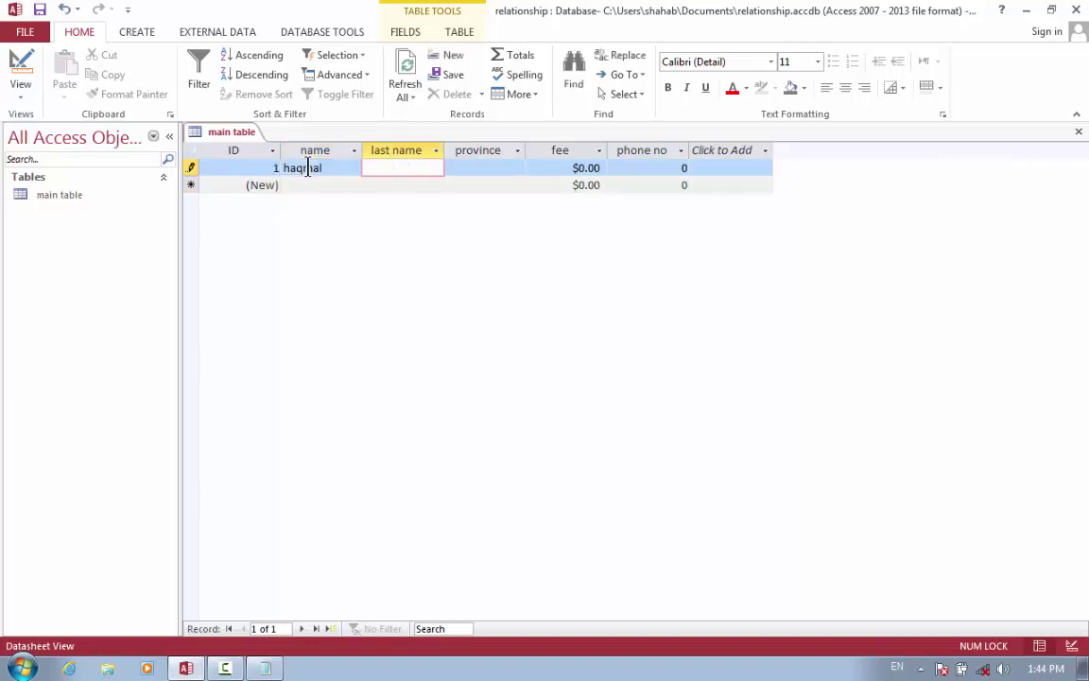
pyautogui.press('Tab')
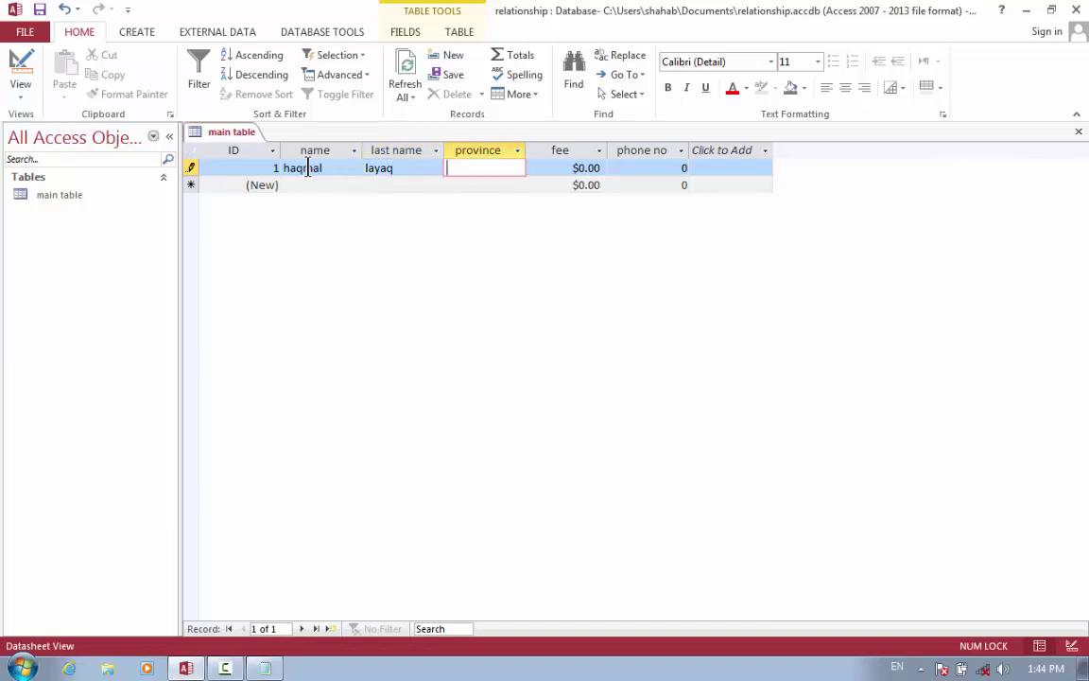
pyautogui.write('helmand')
pyautogui.press('Tab')
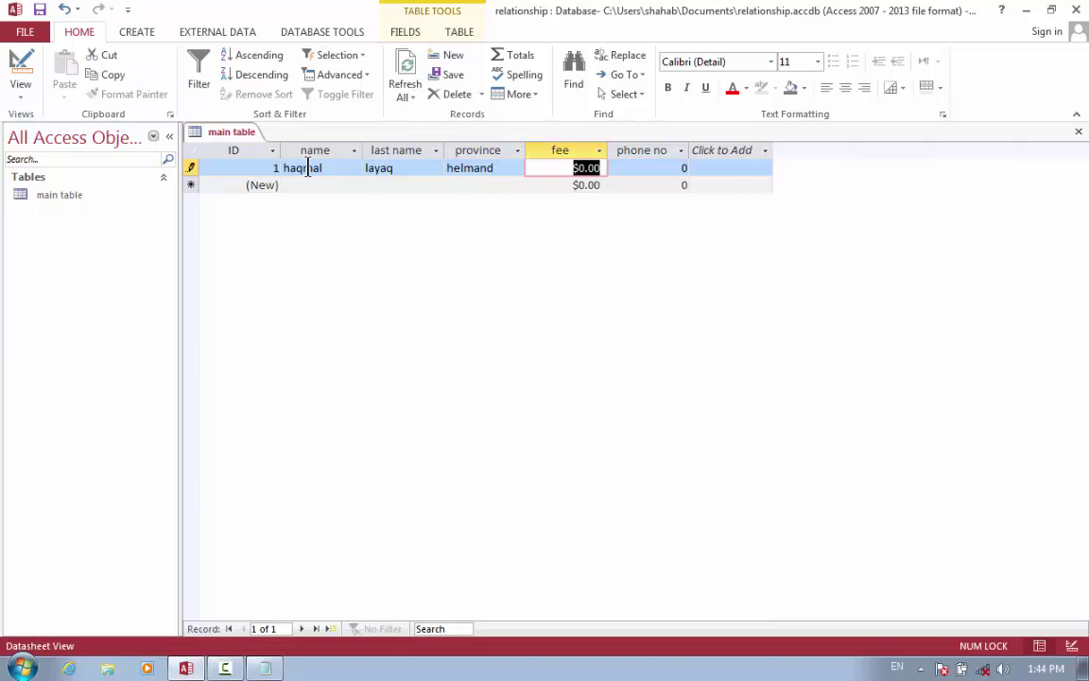
pyautogui.press('BackSpace')
pyautogui.write('500')
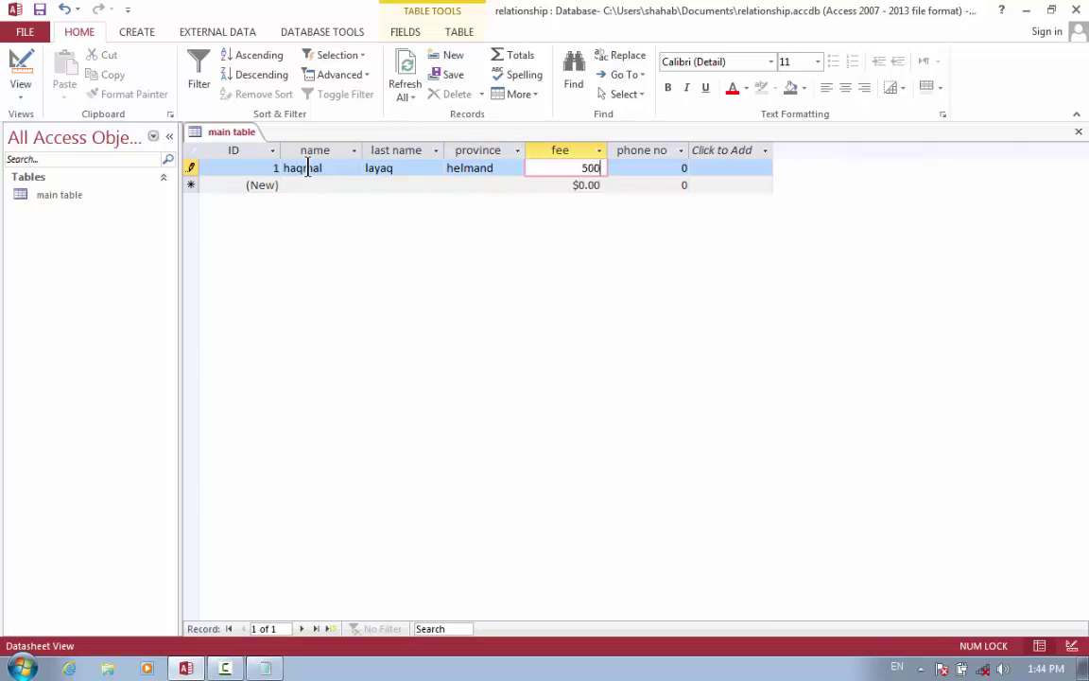
pyautogui.press('Tab')
pyautogui.write('070')
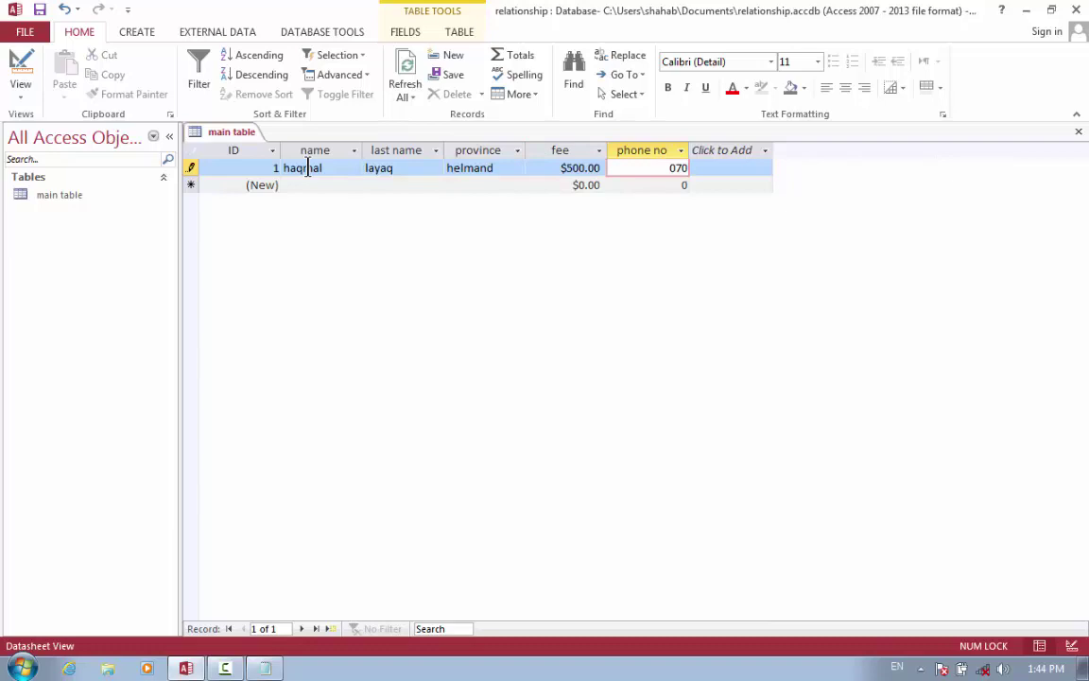
pyautogui.press('Tab')
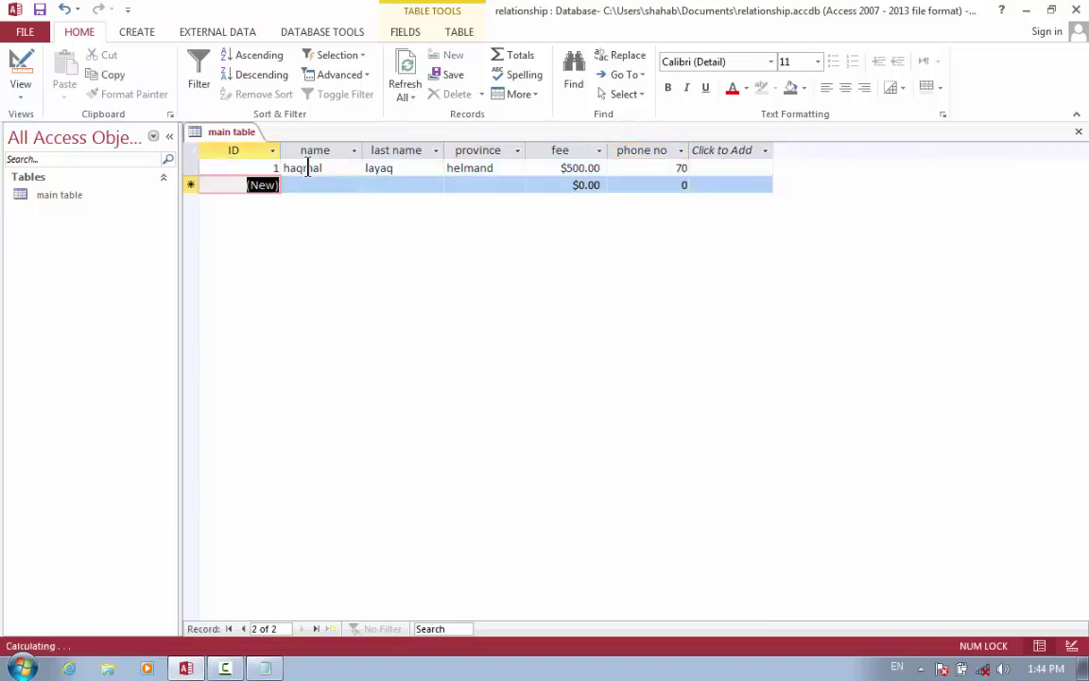
# Add a second record with its name, province helmand, fee 500 and phone number.
pyautogui.press('Tab')
pyautogui.write('shafi')
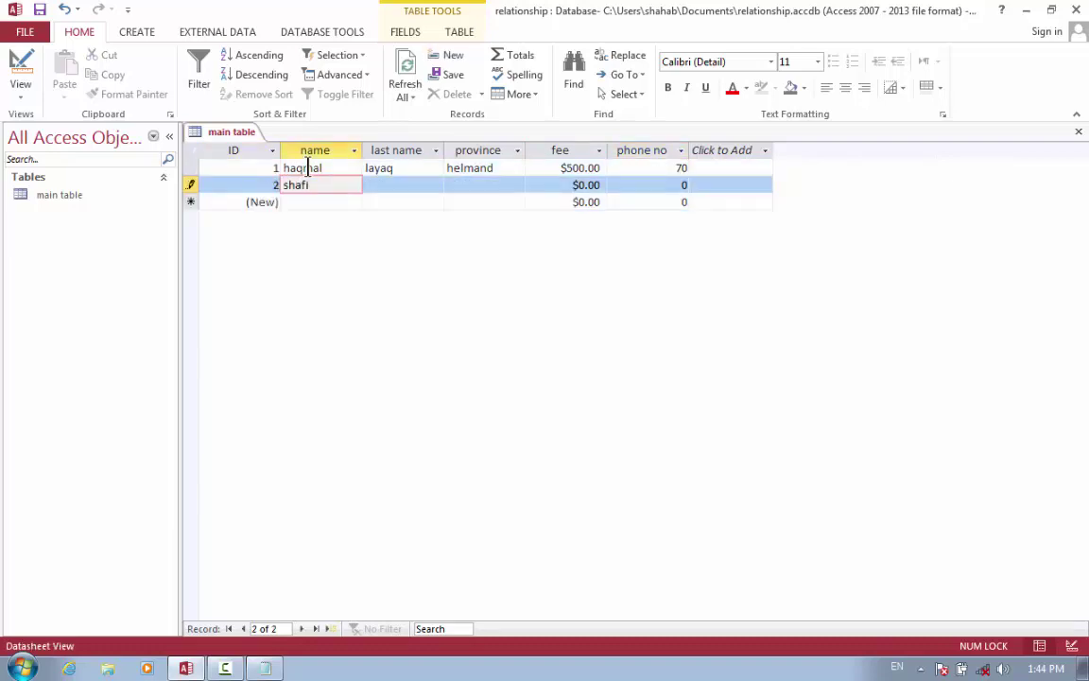
pyautogui.press('Tab')
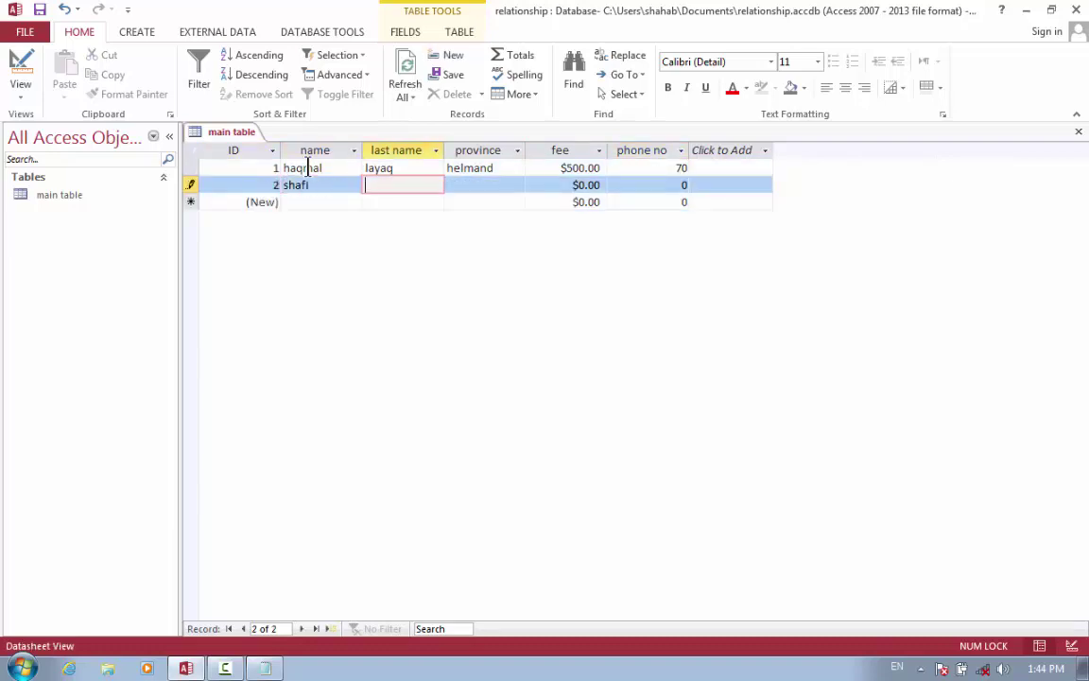
pyautogui.write('wa')
pyautogui.press('Tab')
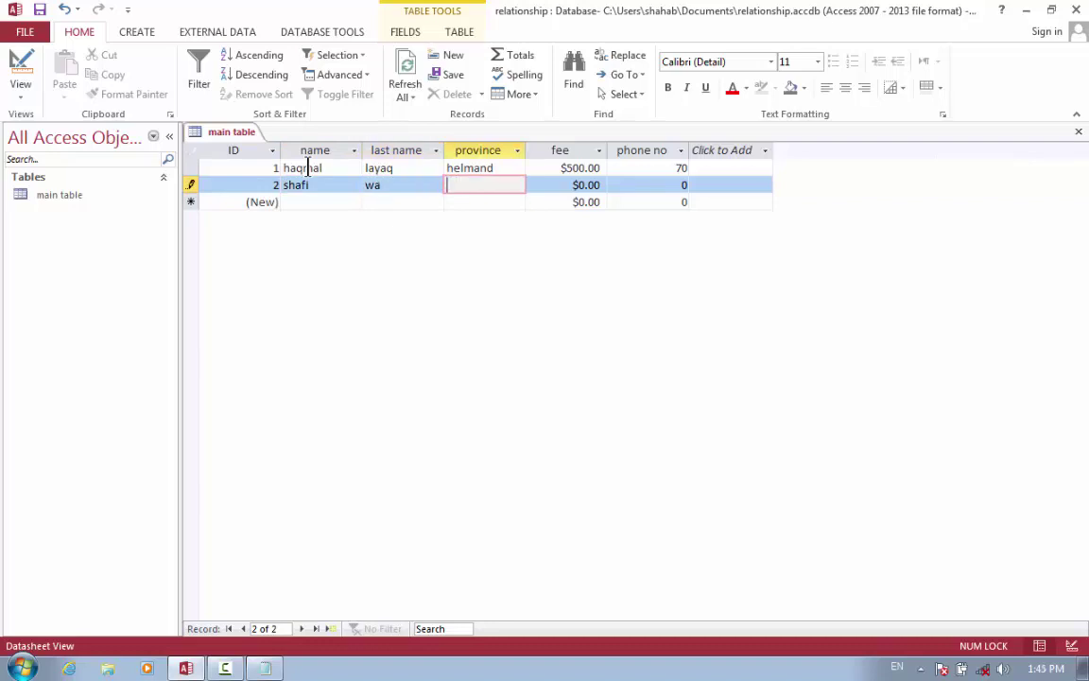
pyautogui.write('helmand')
pyautogui.press('Tab')
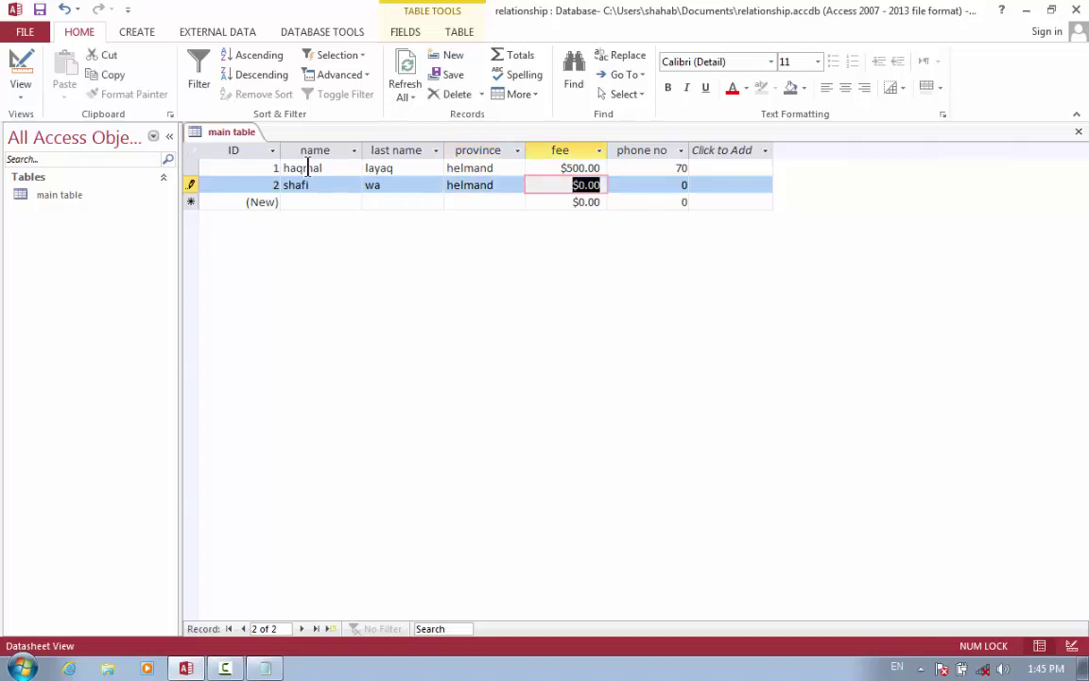
pyautogui.press('BackSpace')
pyautogui.write('500')
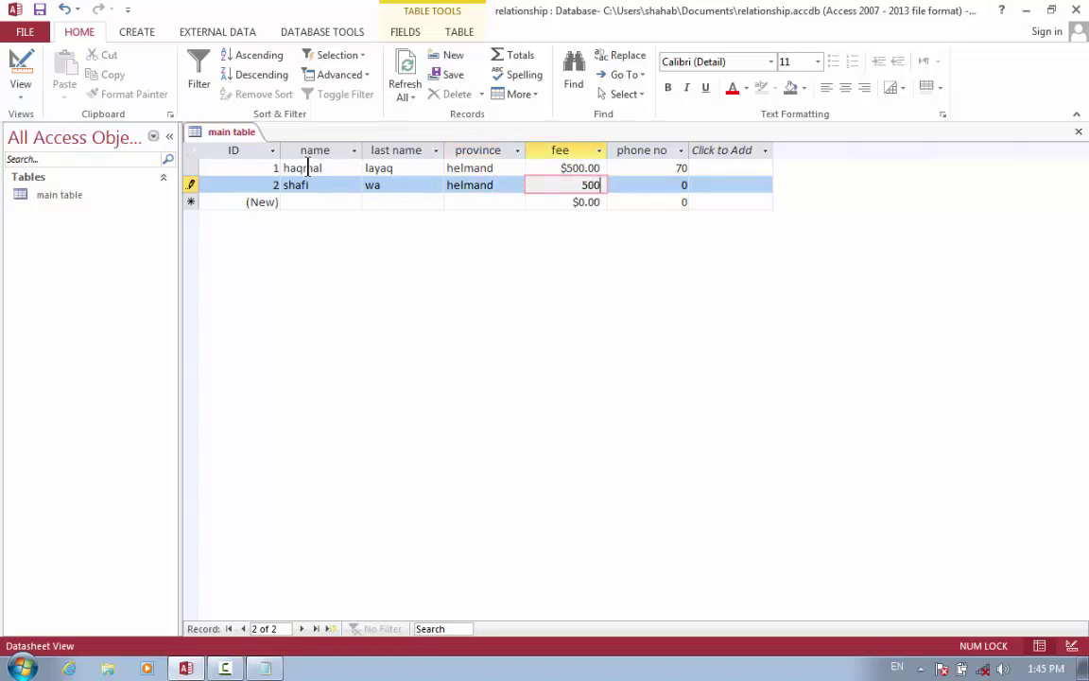
pyautogui.press('Tab')
pyautogui.write('070')
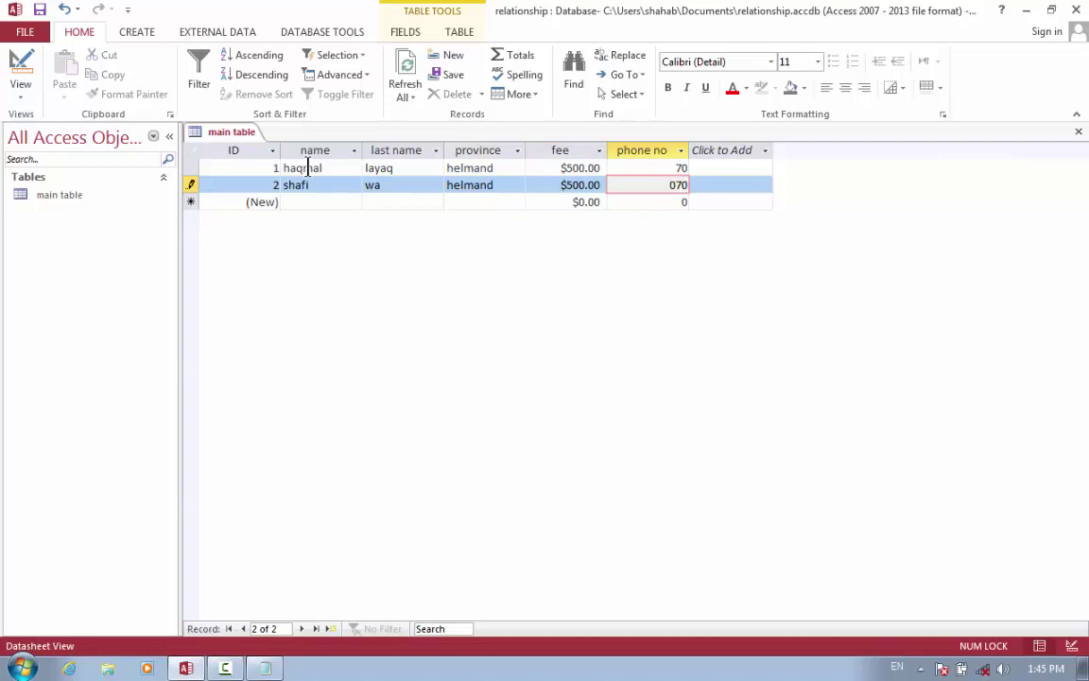
pyautogui.press('Tab')
pyautogui.press('Tab')
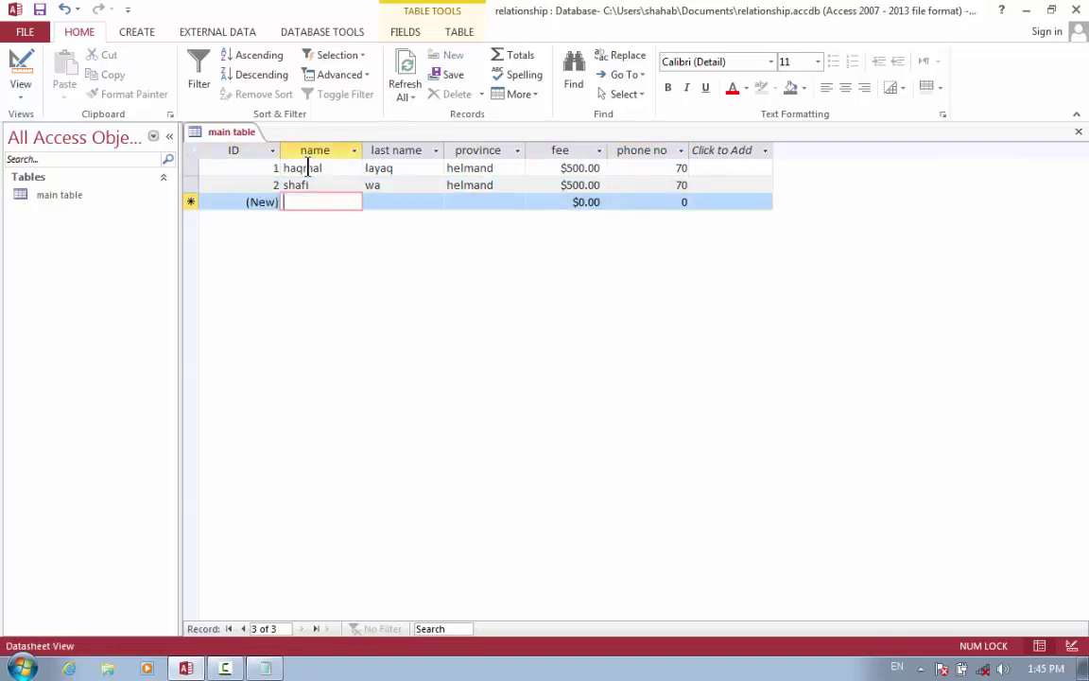
# Add a third record with its name, province helmand, fee 500 and phone number.
pyautogui.write('ahamd')
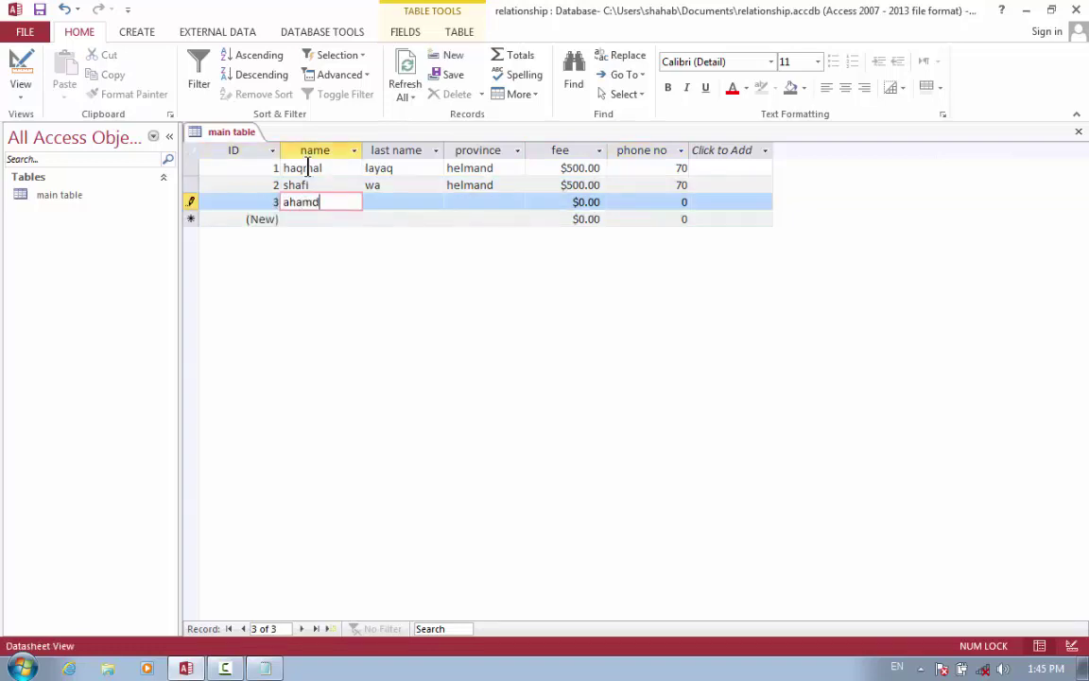
pyautogui.press('Tab')
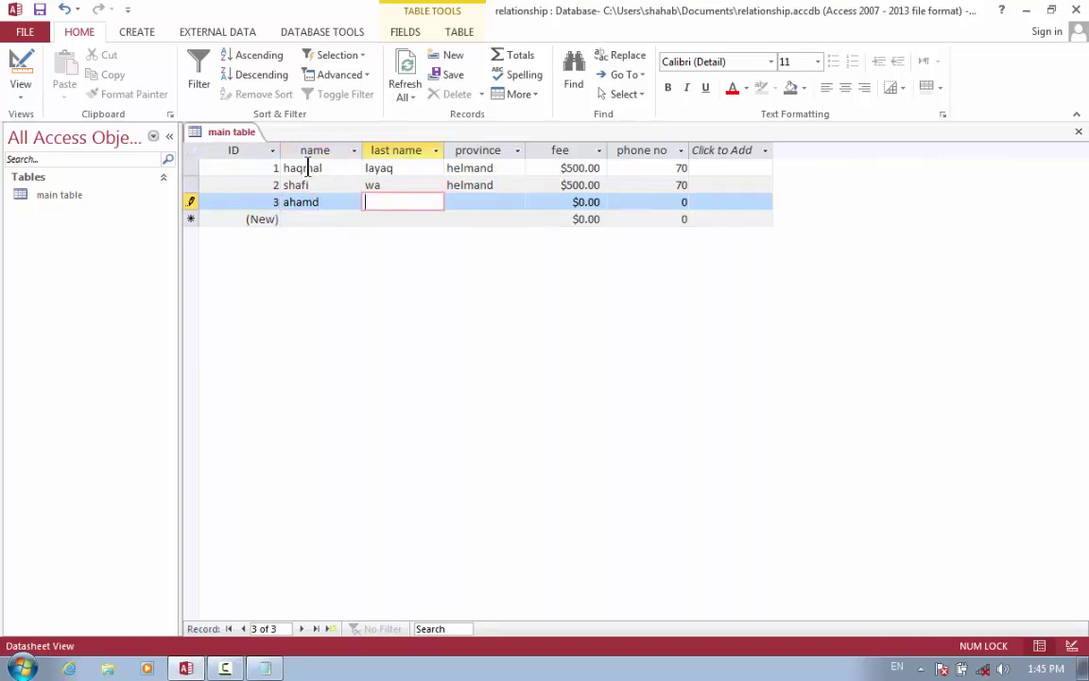
pyautogui.write('er')
pyautogui.press('Tab')
pyautogui.write('\\')
pyautogui.press('BackSpace')
pyautogui.write('helmand')
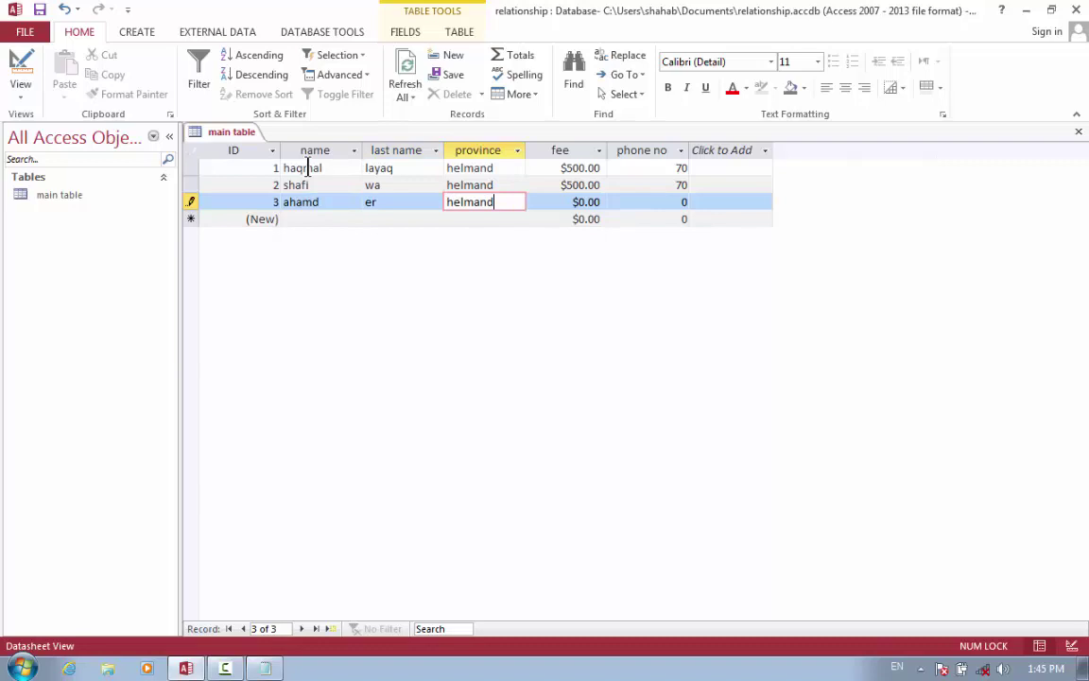
pyautogui.press('Tab')
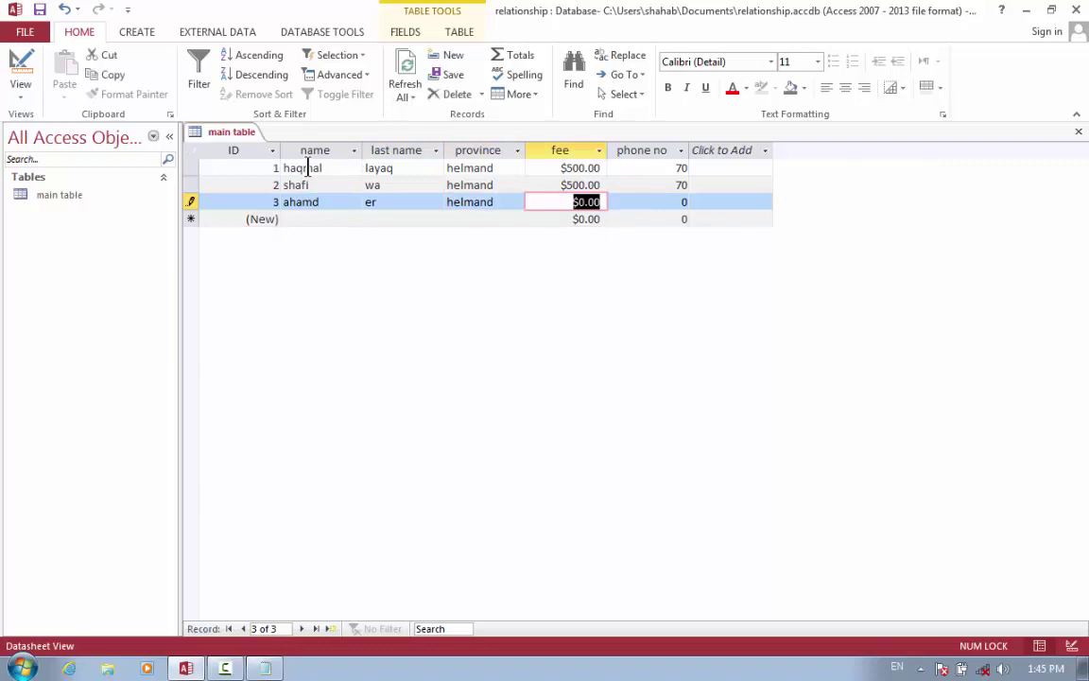
pyautogui.write('500')
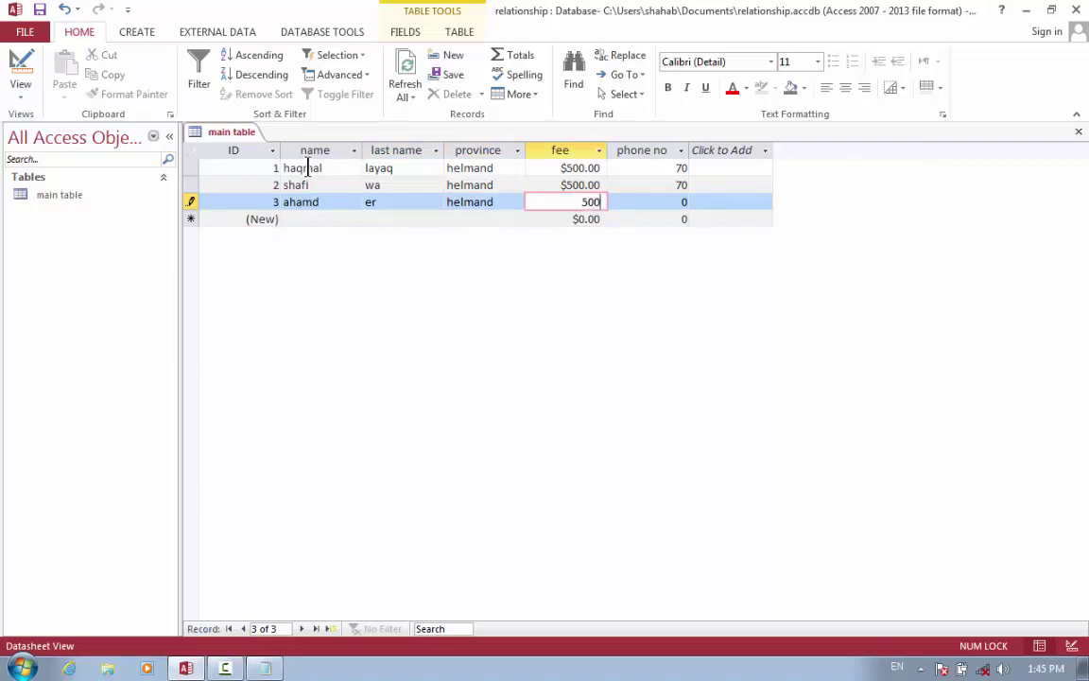
pyautogui.press('Tab')
pyautogui.write('078')
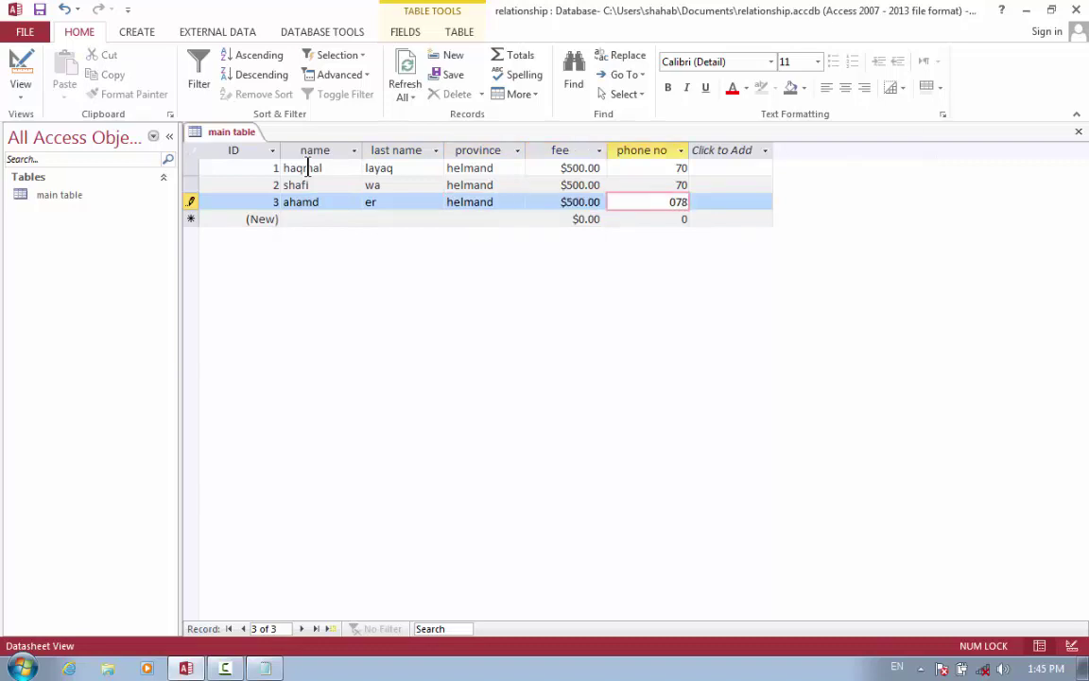
pyautogui.press('Tab')
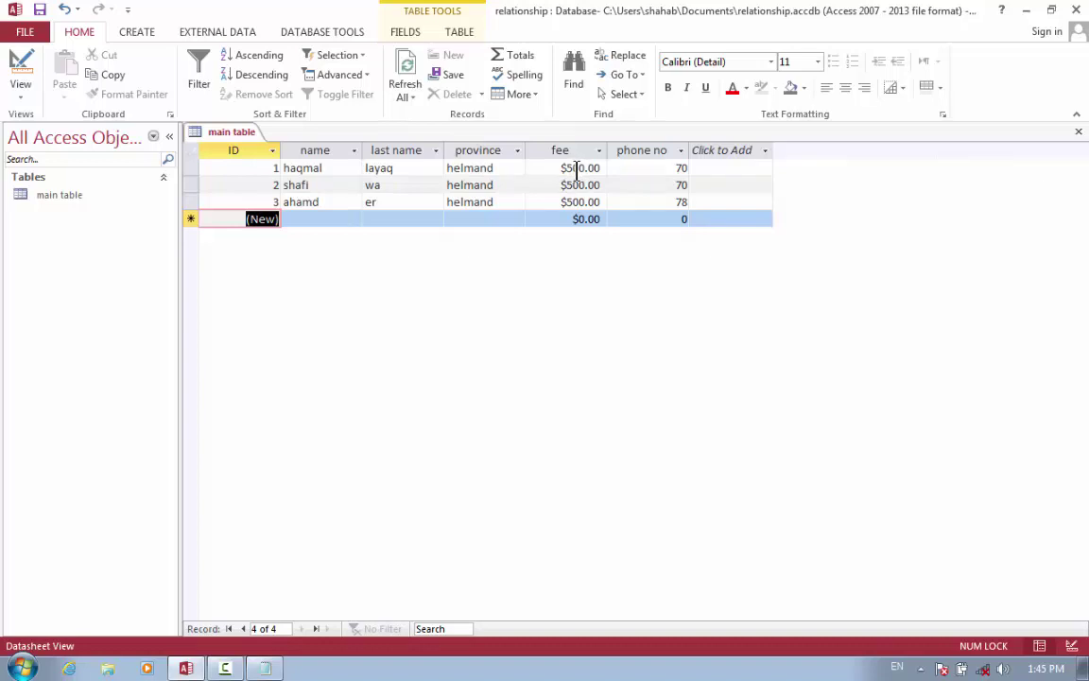
pyautogui.click(594, 168)
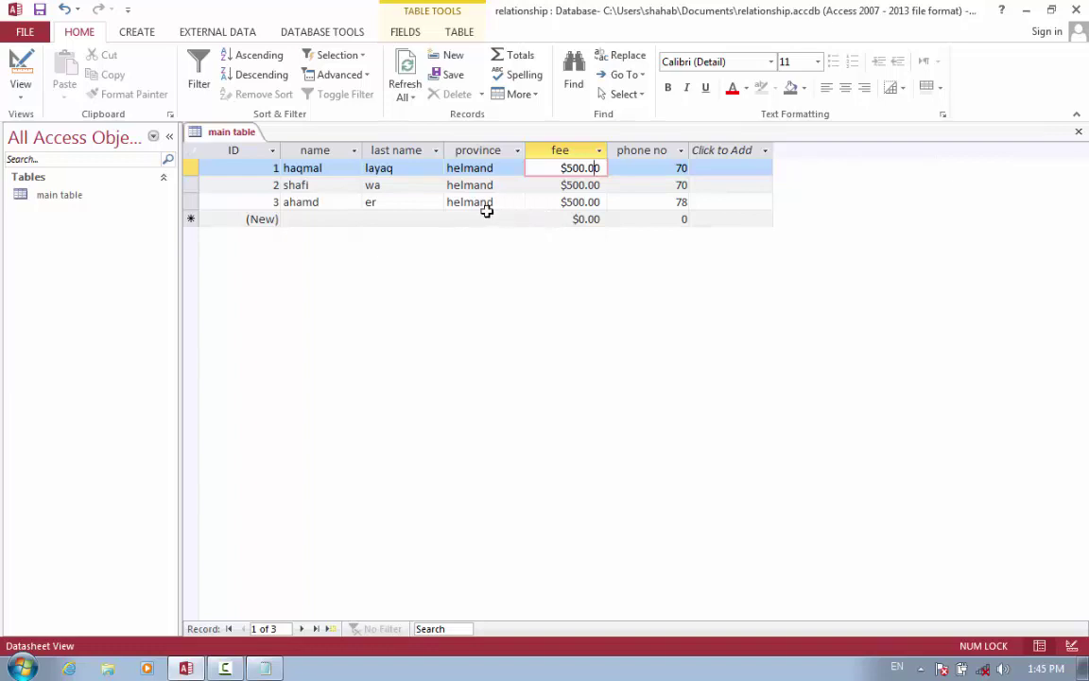
pyautogui.click(311, 168)
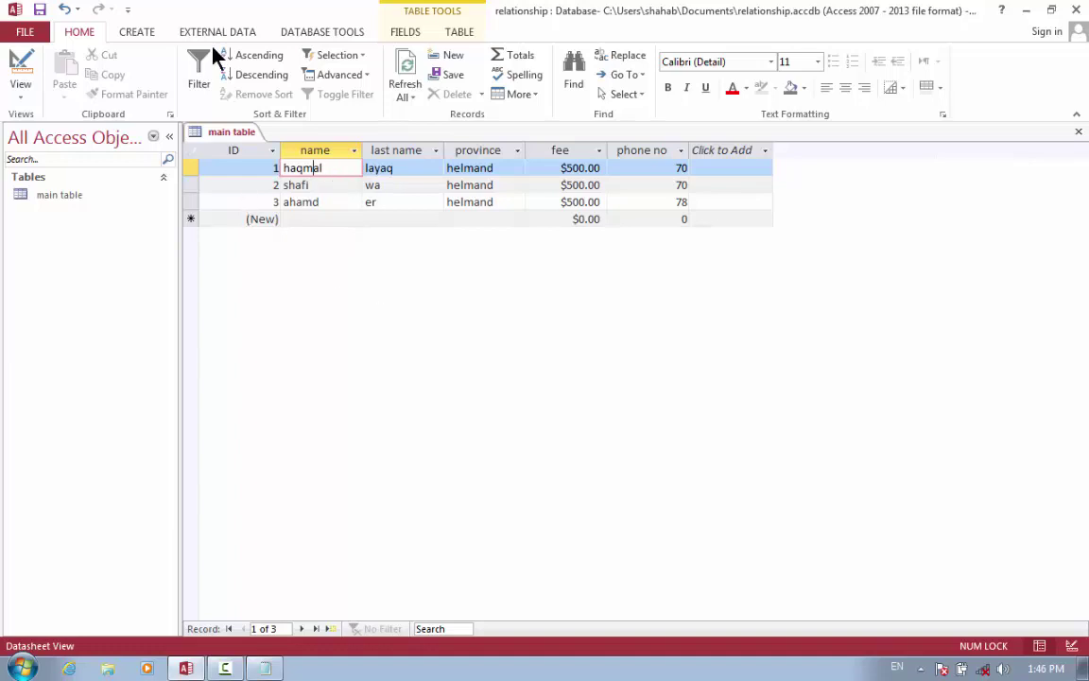
pyautogui.click(137, 30)
# Start a new table in Design view with an AutoNumber ID and a Short Text program field.
pyautogui.click(127, 90)
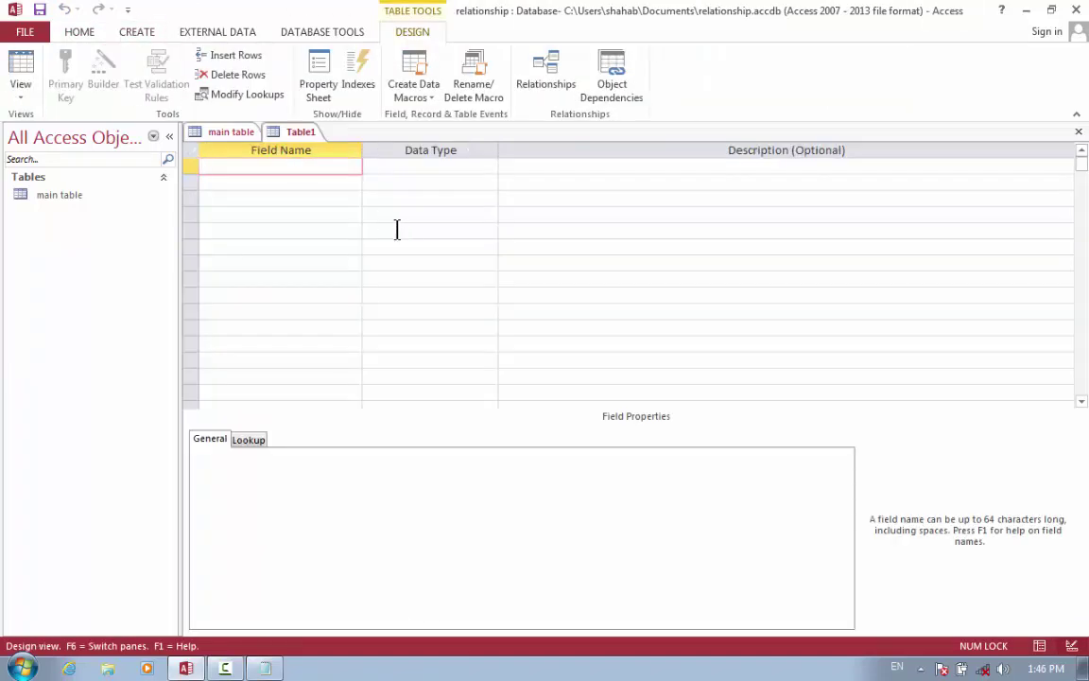
pyautogui.write('ID')
pyautogui.press('Tab')
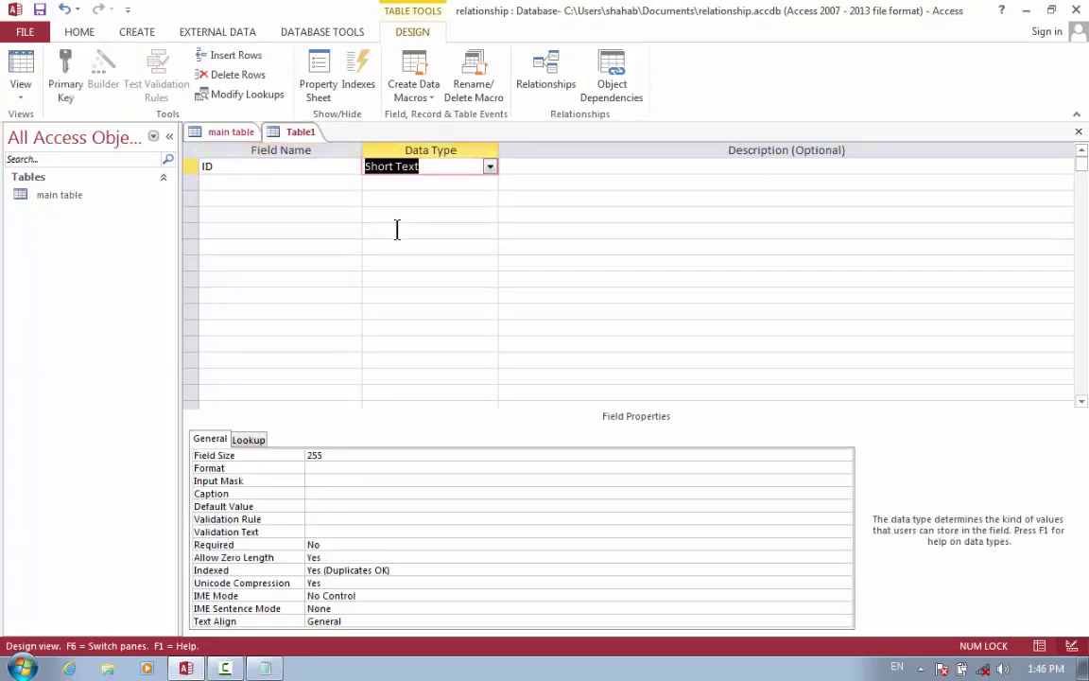
pyautogui.write('autoNumber')
pyautogui.press('Tab')
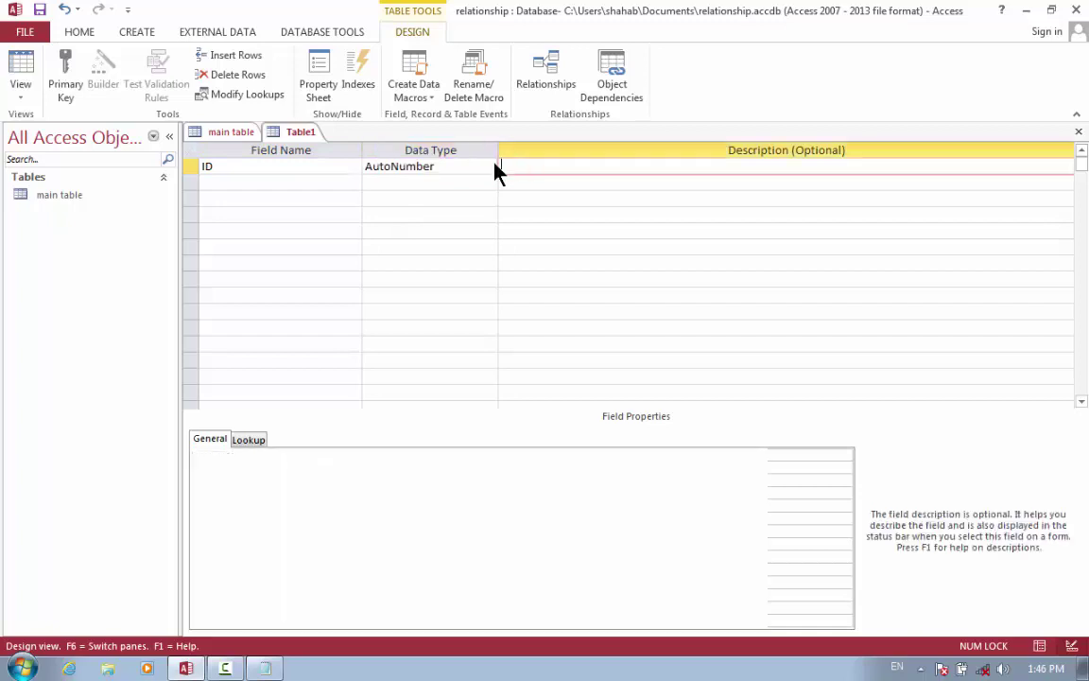
pyautogui.press('Tab')
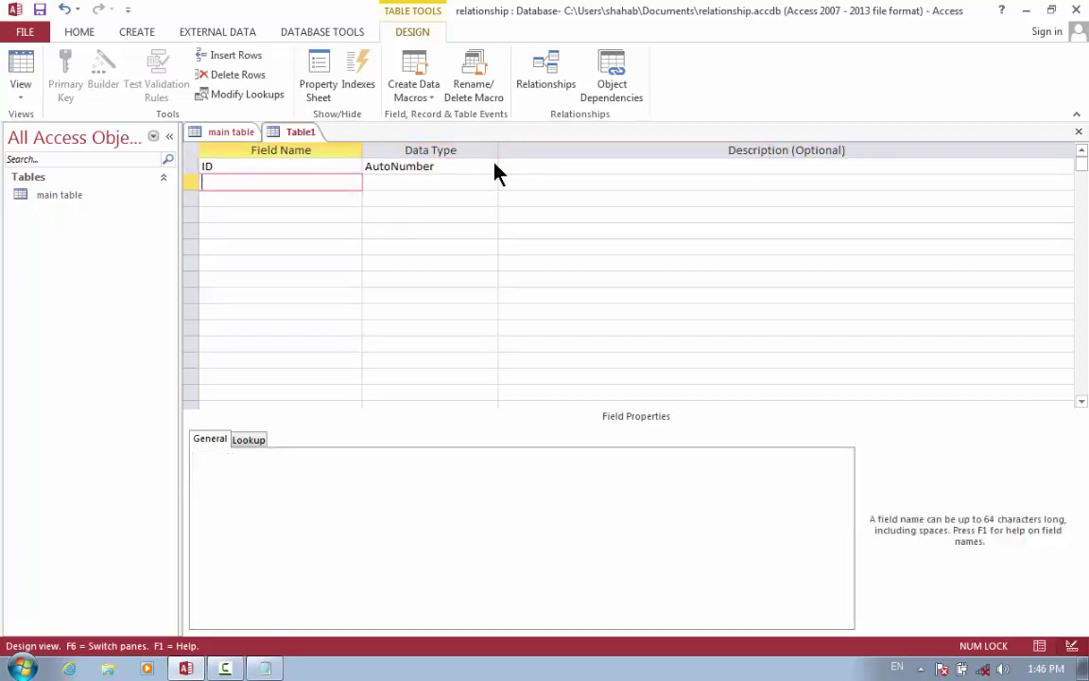
pyautogui.write('program')
pyautogui.press('Tab')
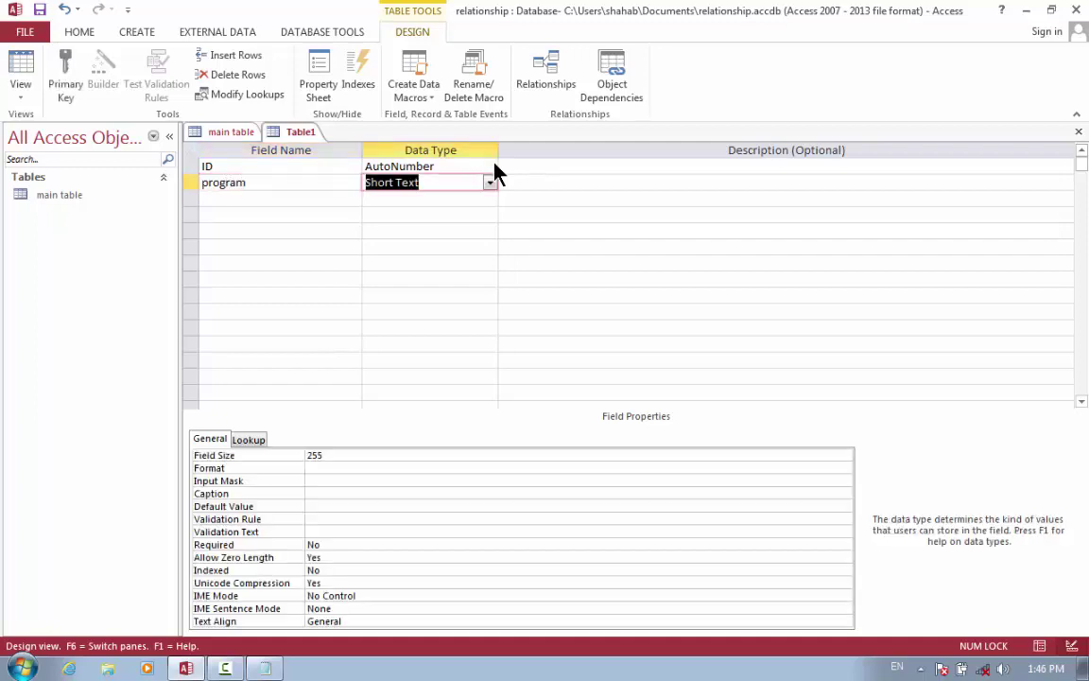
pyautogui.press('Tab')
pyautogui.press('Tab')
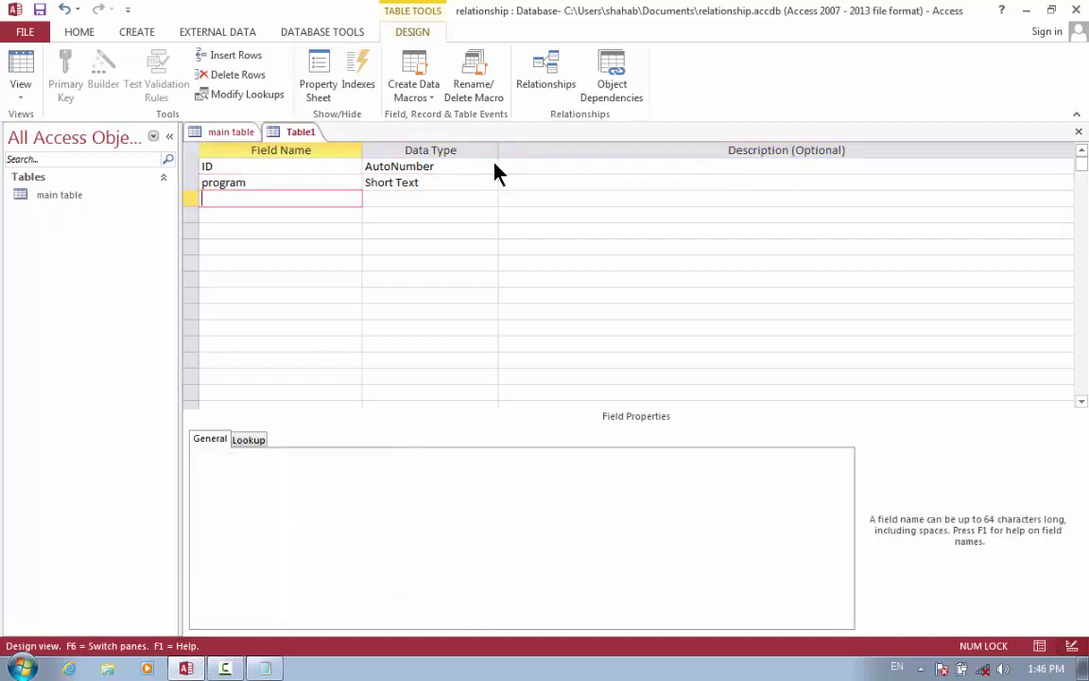
# Add program date as Date/Time and program fee as Currency.
pyautogui.write('program date')
pyautogui.press('Tab')
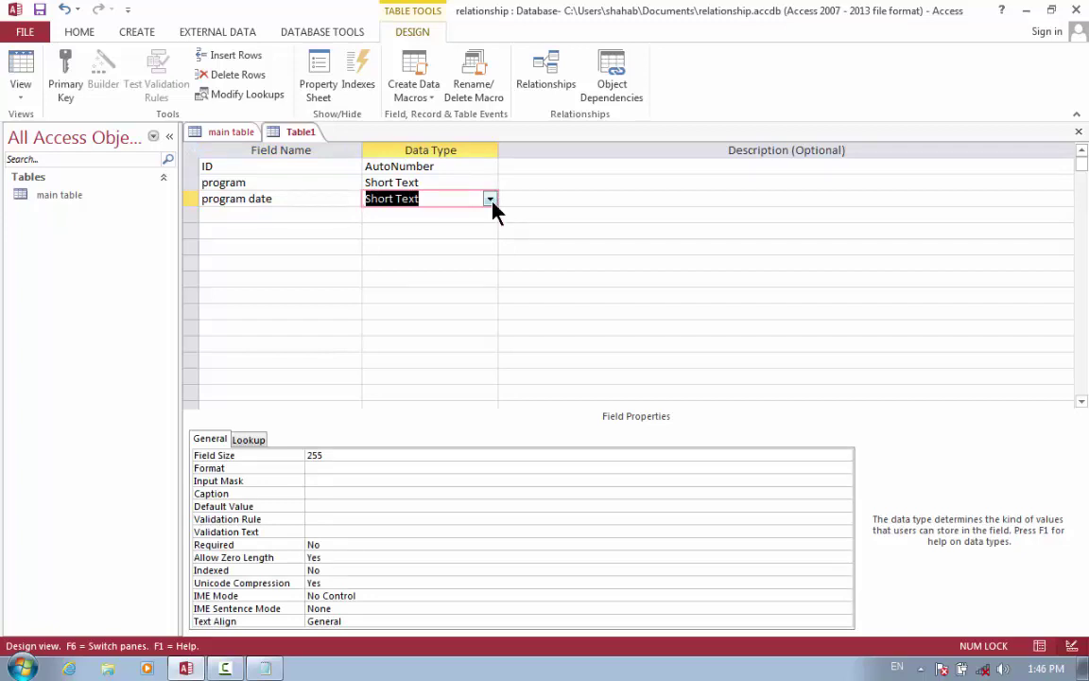
pyautogui.write('date/Time')
pyautogui.press('Tab')
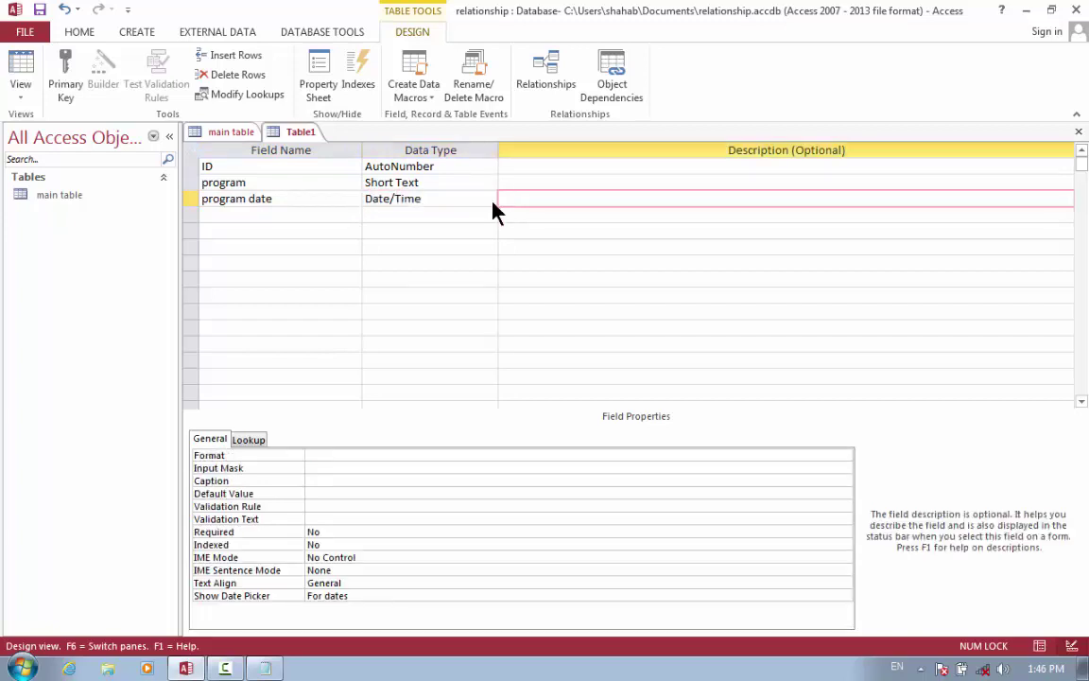
pyautogui.press('Tab')
pyautogui.write('po')
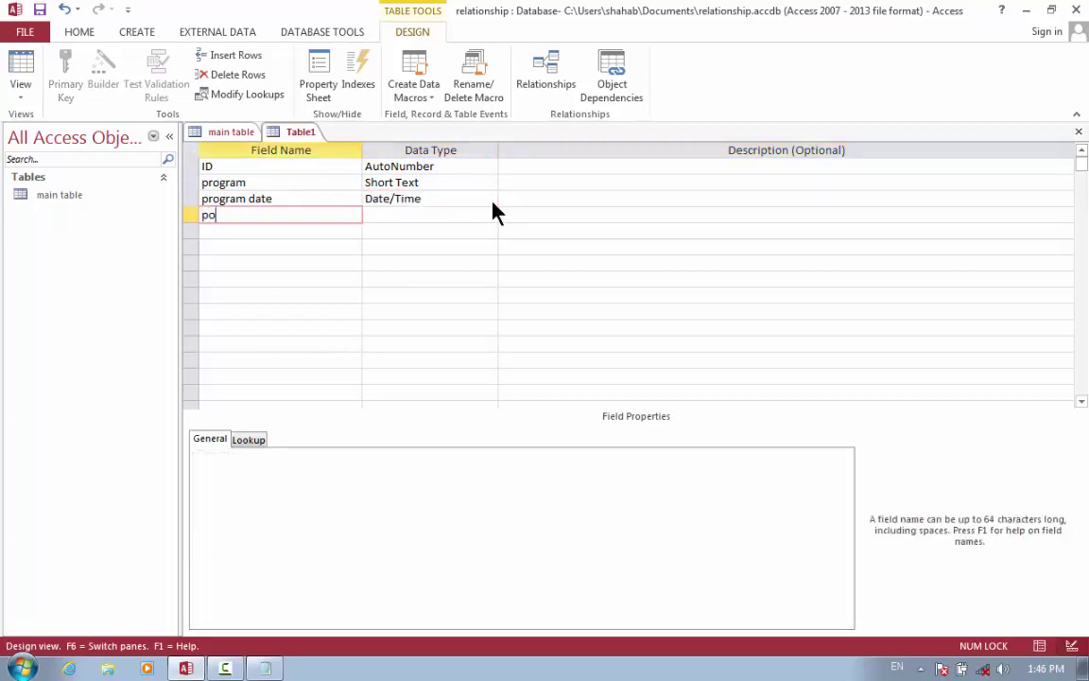
pyautogui.press('BackSpace')
pyautogui.write('rogram fee')
pyautogui.press('Tab')
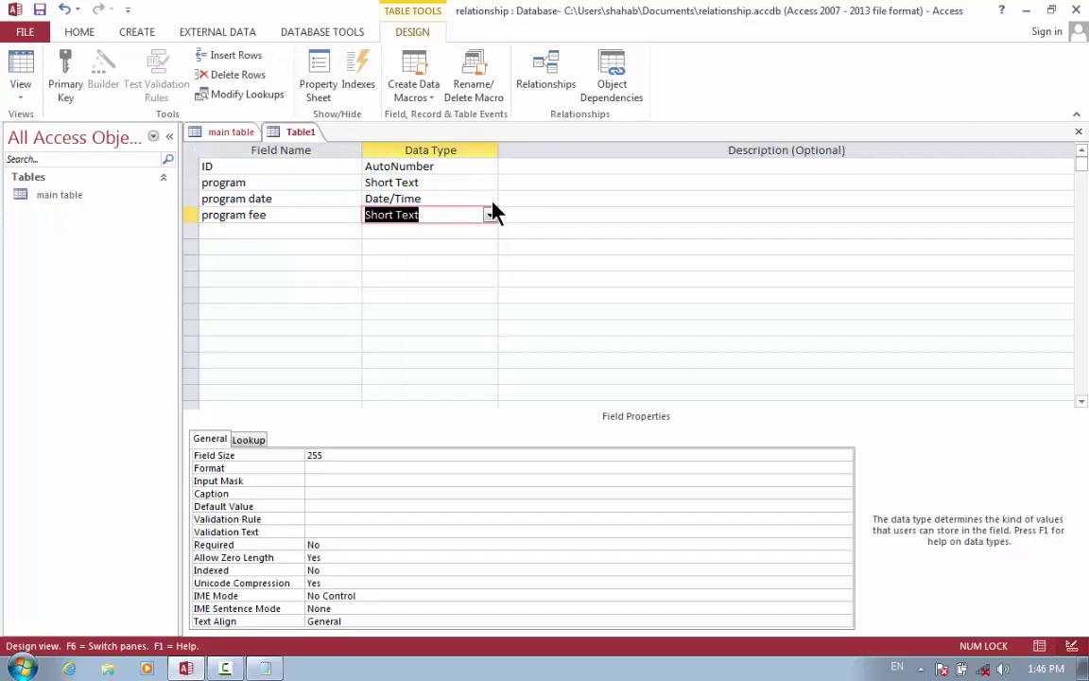
pyautogui.write('currency')
pyautogui.press('Tab')
pyautogui.press('Tab')
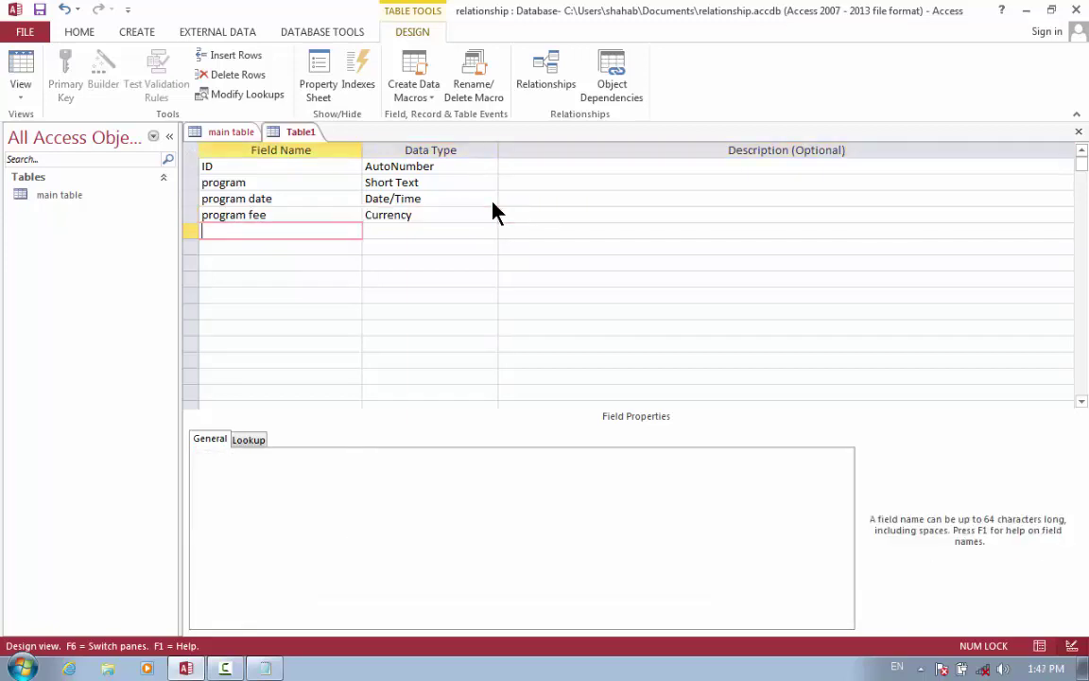
# Add a Yes/No field named paid/not and switch toward datasheet view.
pyautogui.write('paid/not')
pyautogui.press('Tab')
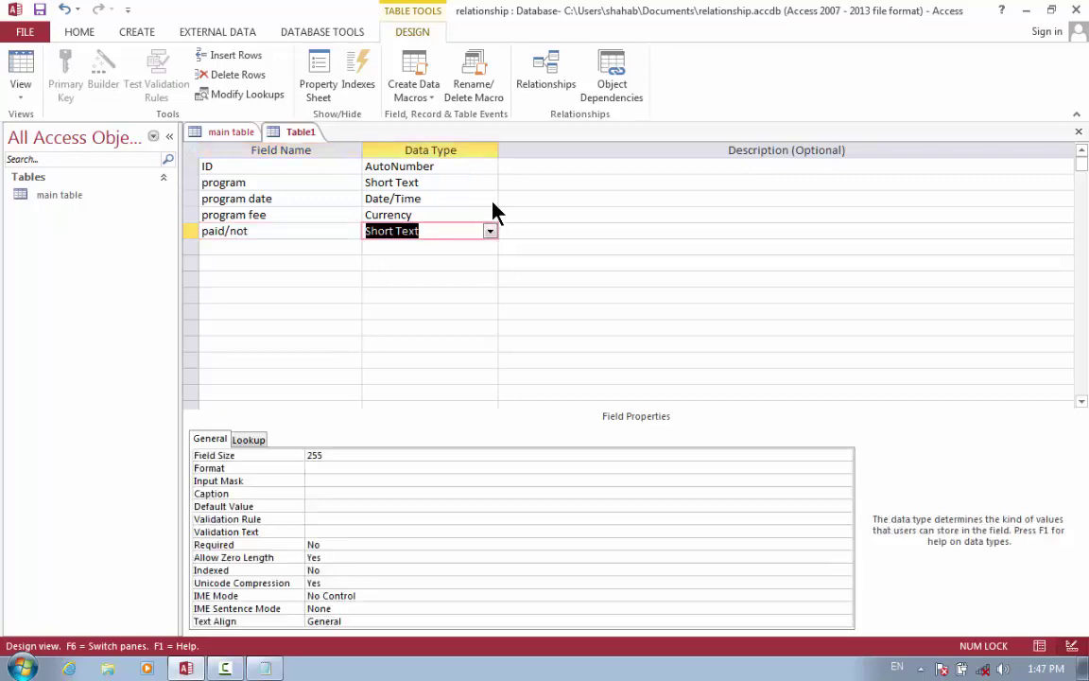
pyautogui.write('yes/No')
pyautogui.press('Tab')
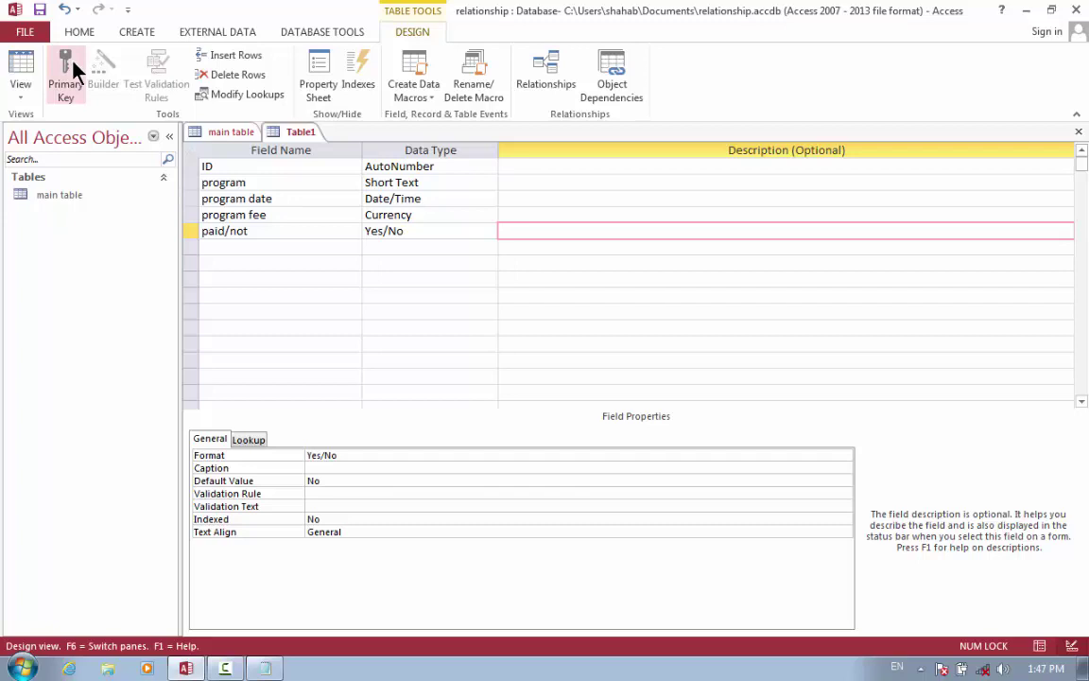
pyautogui.click(21, 71)
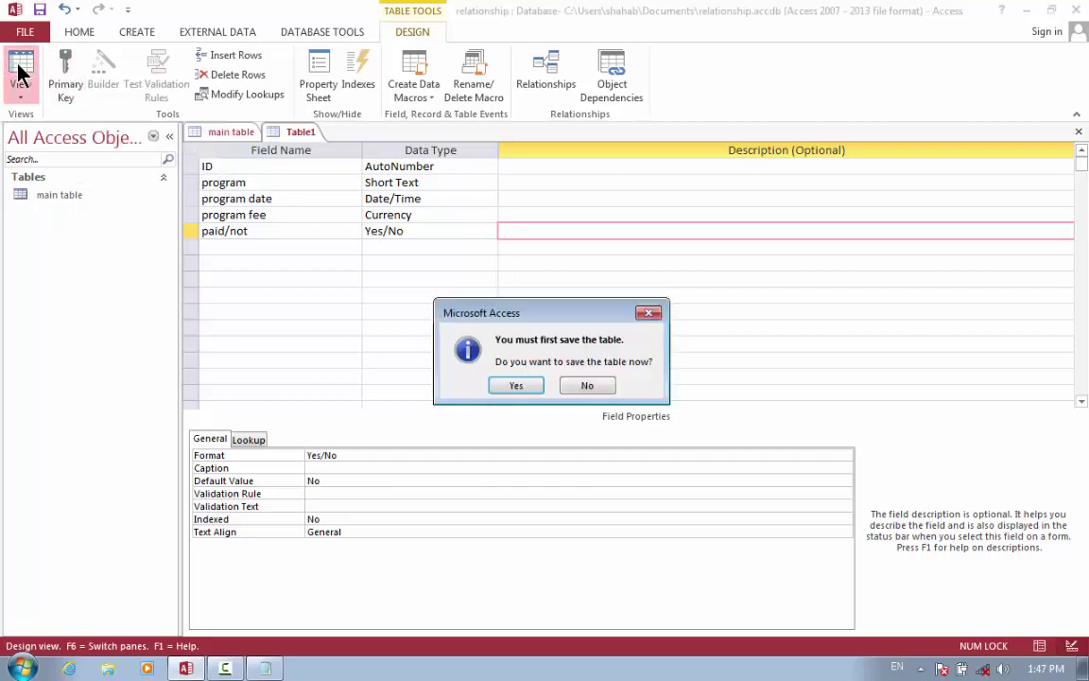
# Save the new table as 'sub table' and return to its Design view.
pyautogui.press('Return')
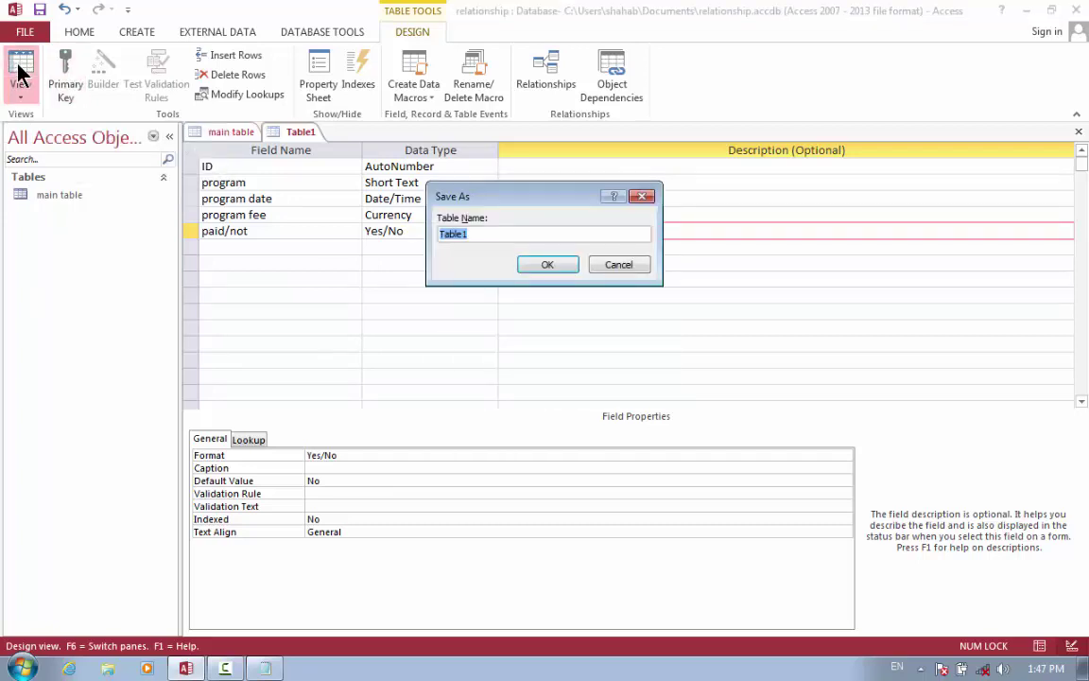
pyautogui.press('BackSpace')
pyautogui.write('sub table')
pyautogui.press('Return')
pyautogui.press('Return')
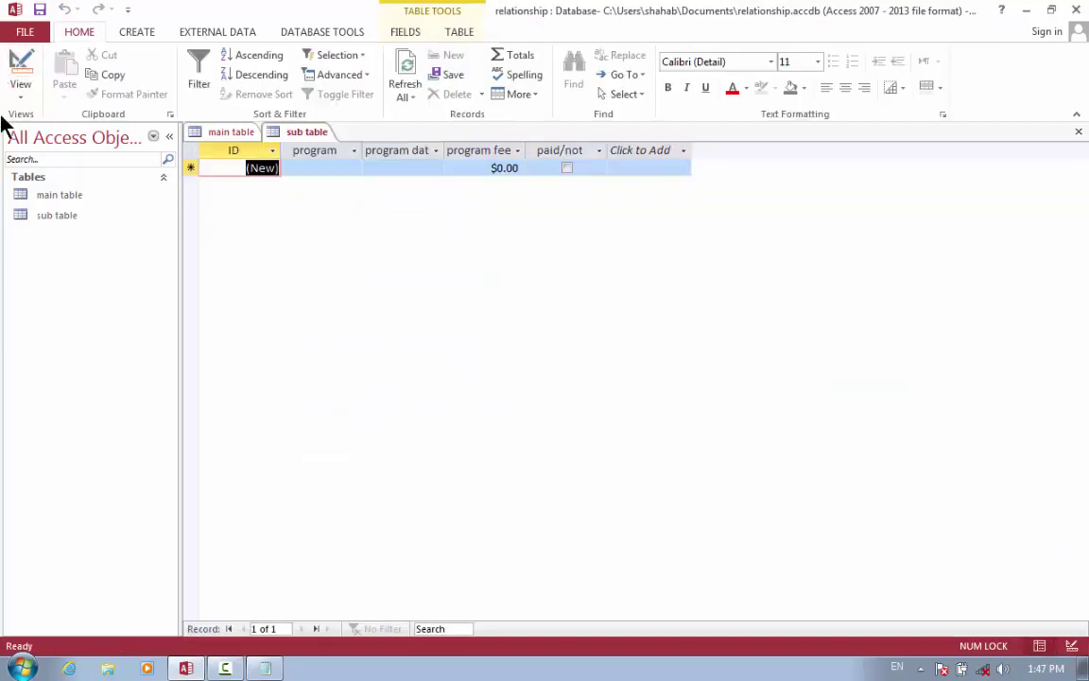
pyautogui.click(76, 199)
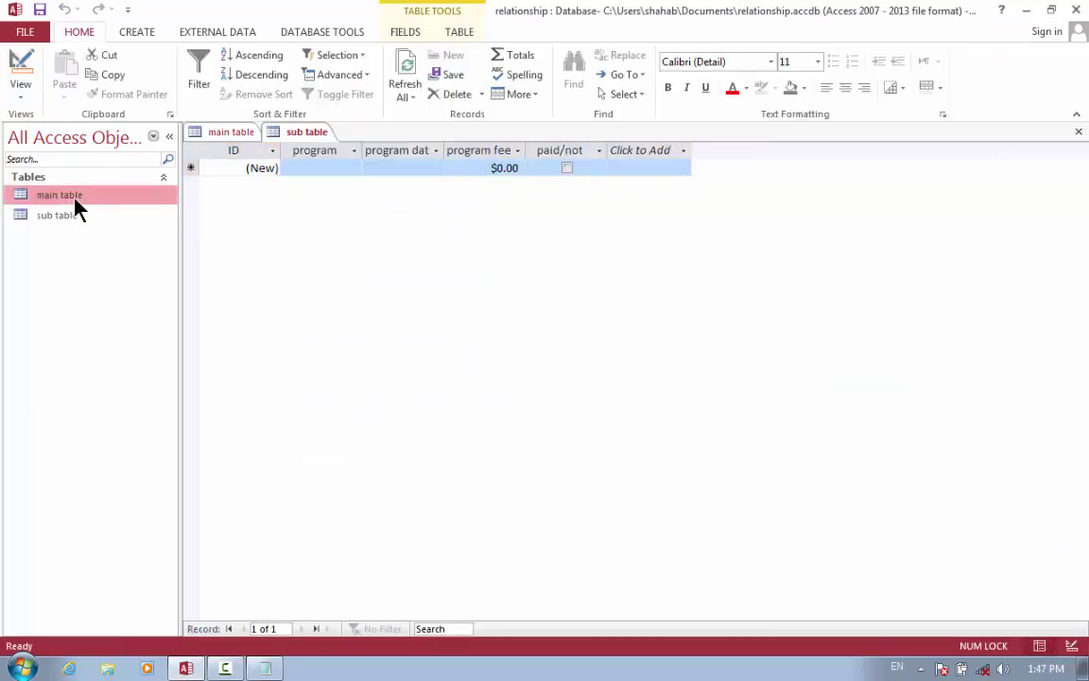
pyautogui.click(25, 65)
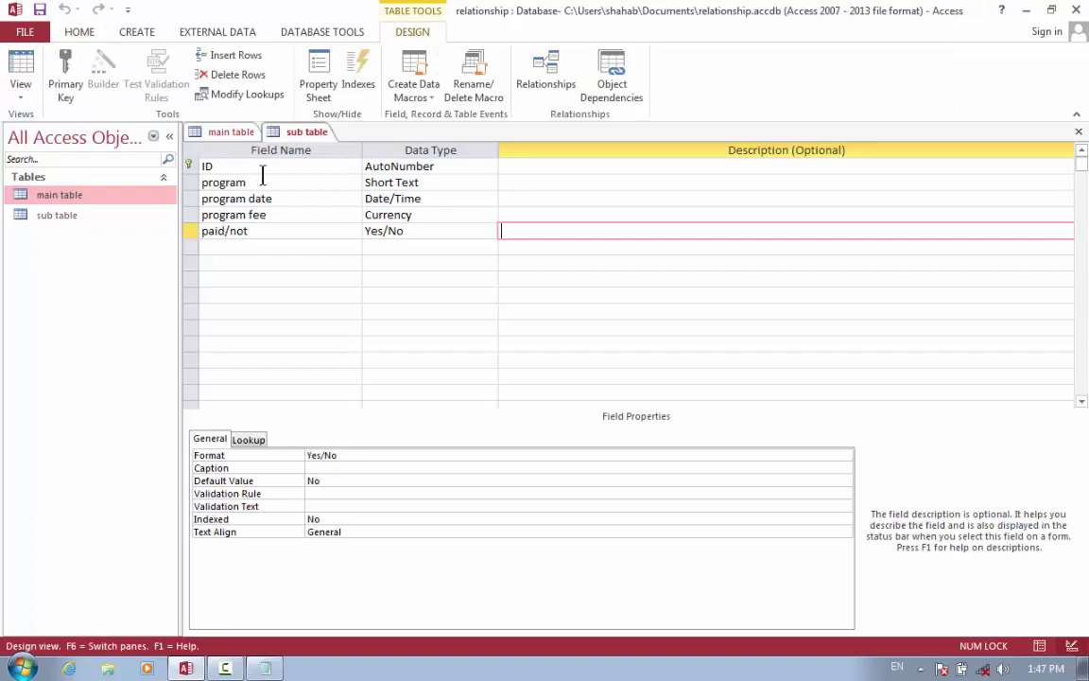
# Show sub table in datasheet view with main table open in another tab.
pyautogui.click(267, 167)
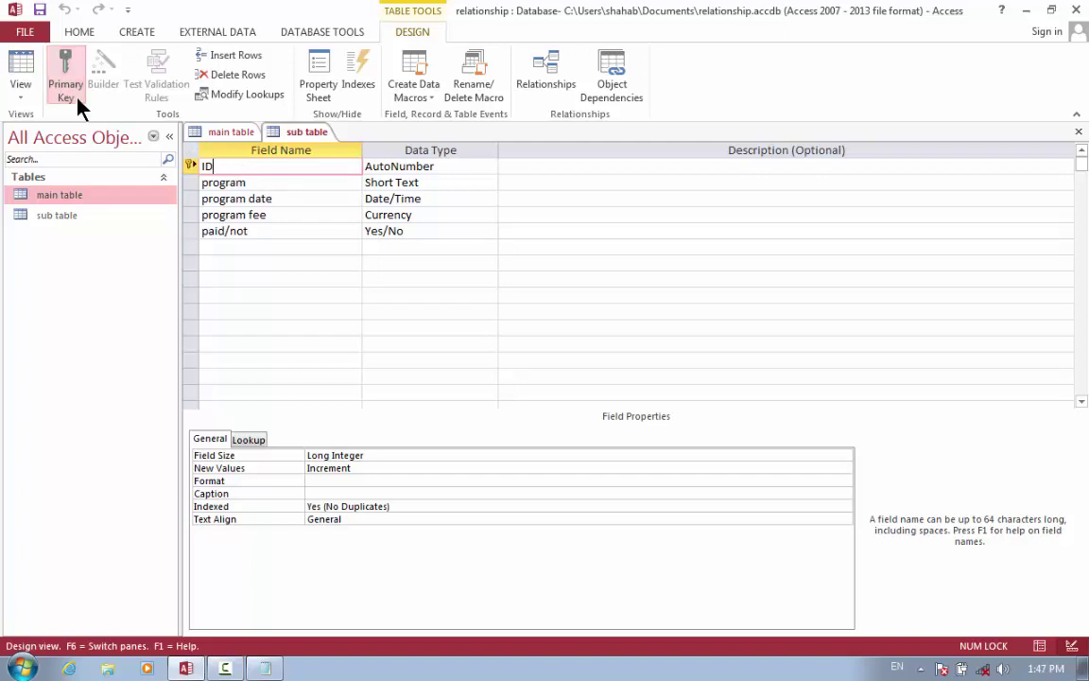
pyautogui.click(19, 65)
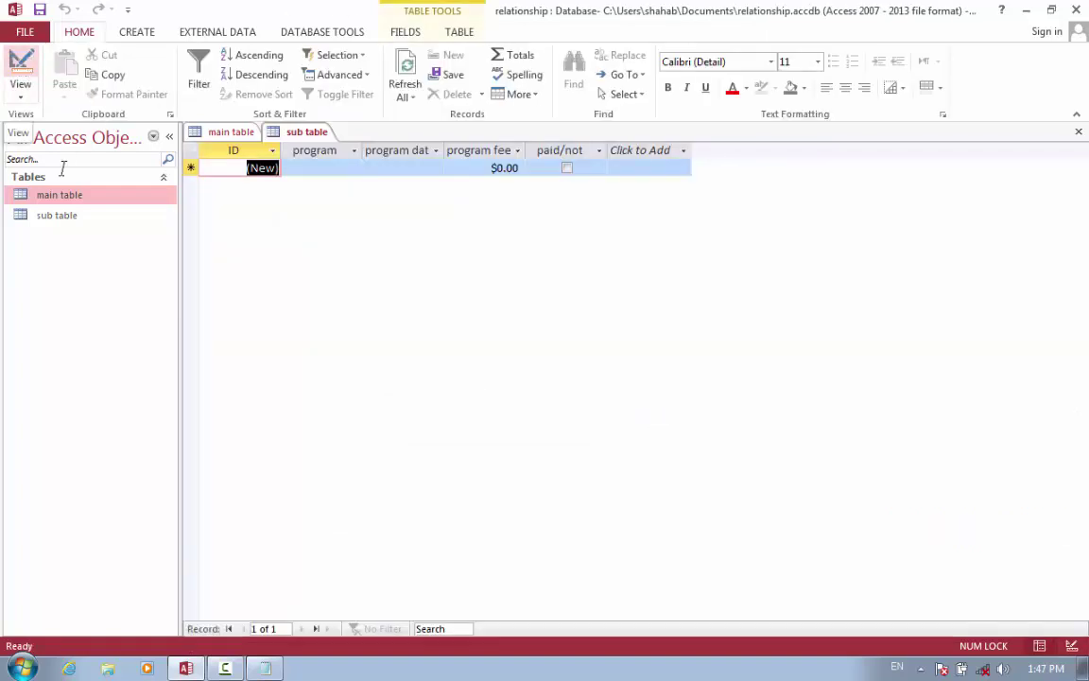
pyautogui.click(73, 224)
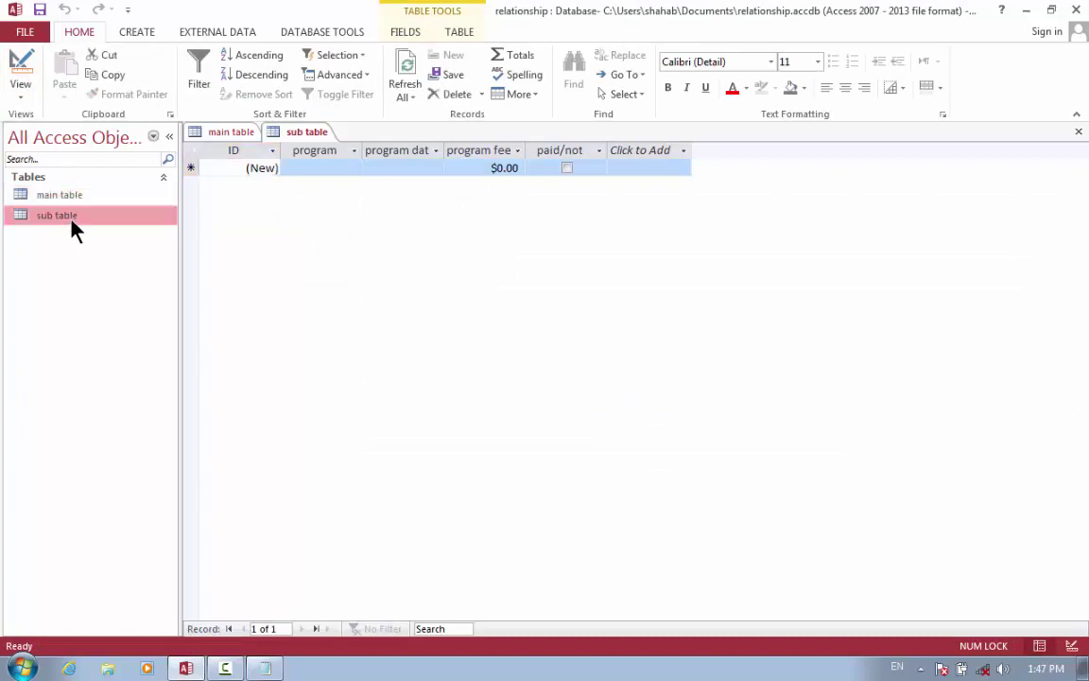
pyautogui.doubleClick(72, 217)
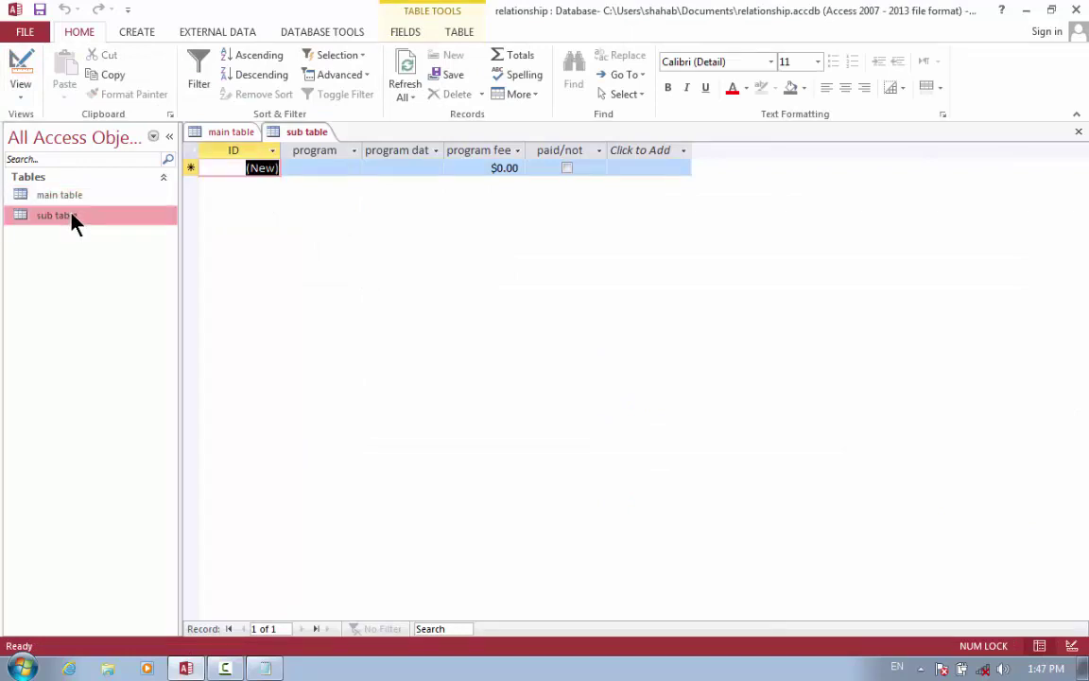
pyautogui.click(76, 196)
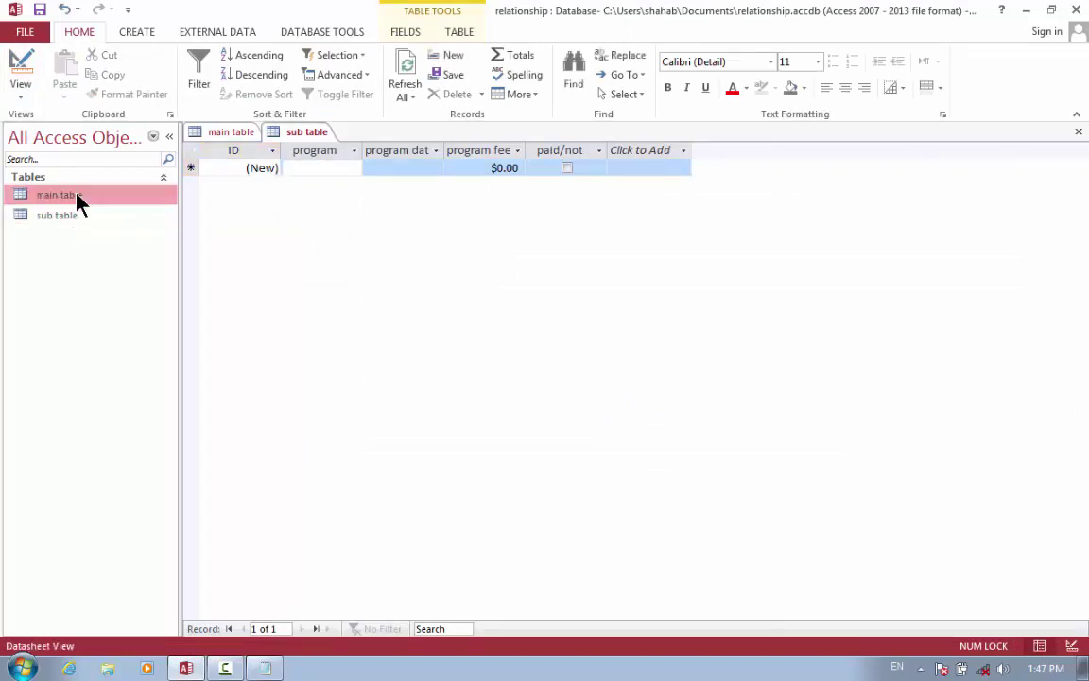
pyautogui.doubleClick(77, 196)
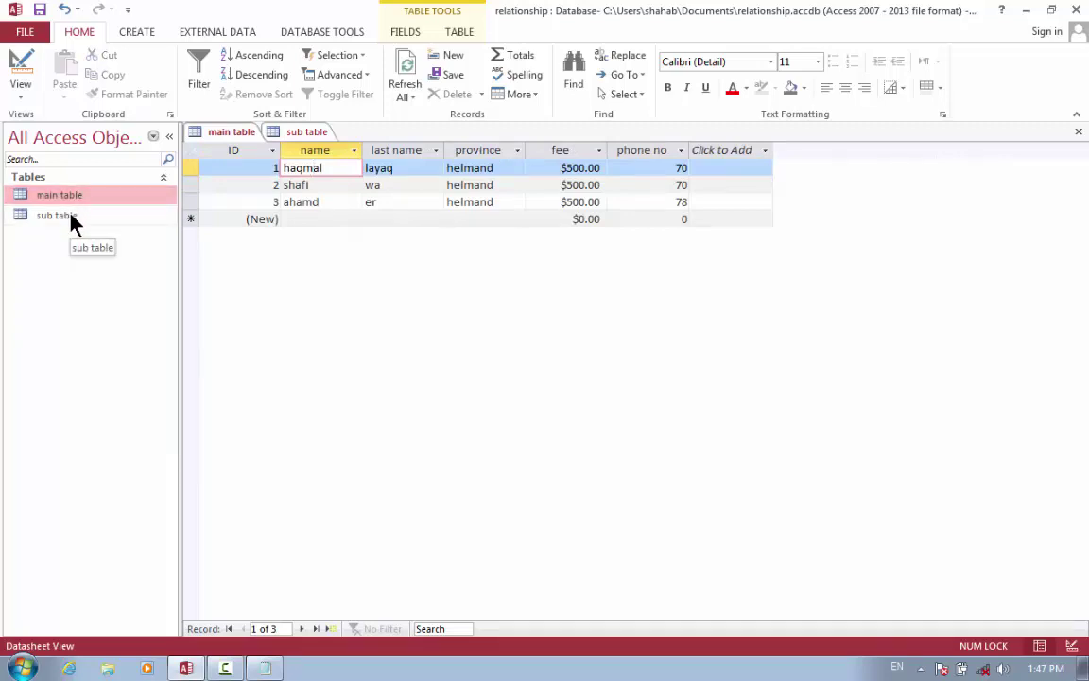
pyautogui.doubleClick(71, 217)
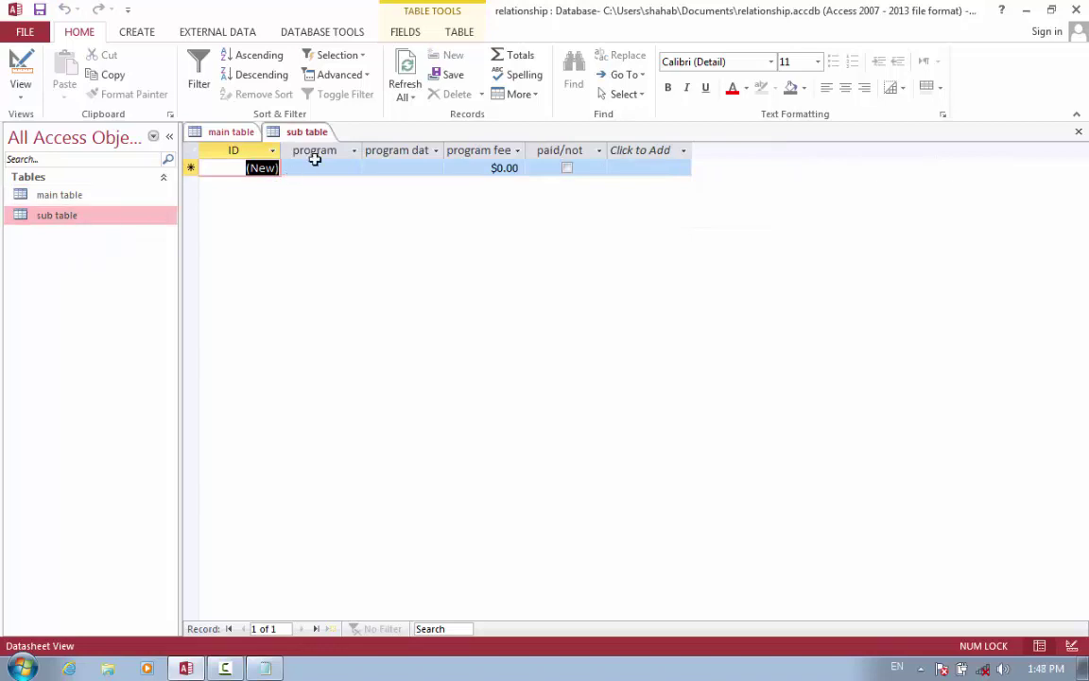
pyautogui.click(90, 197)
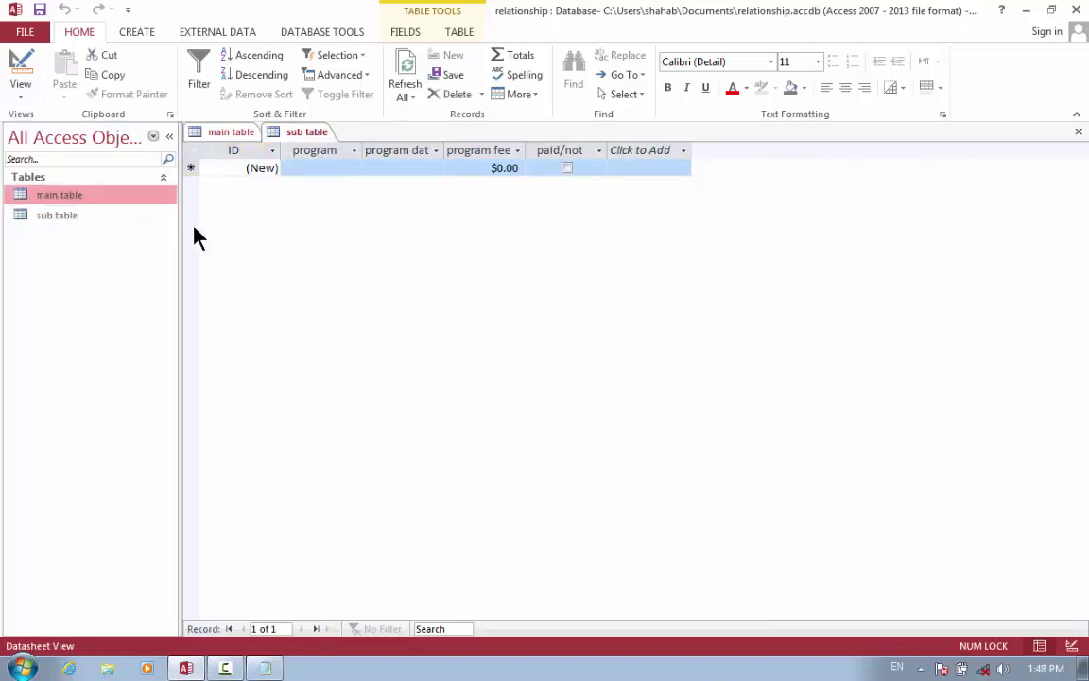
pyautogui.click(473, 32)
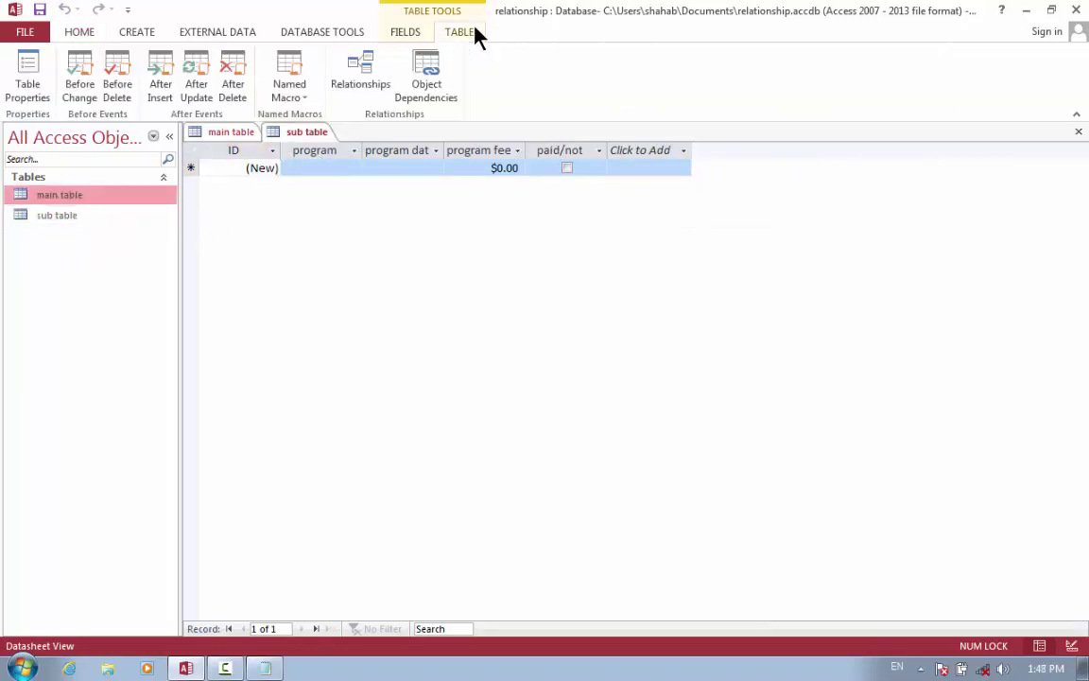
# Add main table and sub table to the Relationships window and join their ID fields.
pyautogui.click(360, 86)
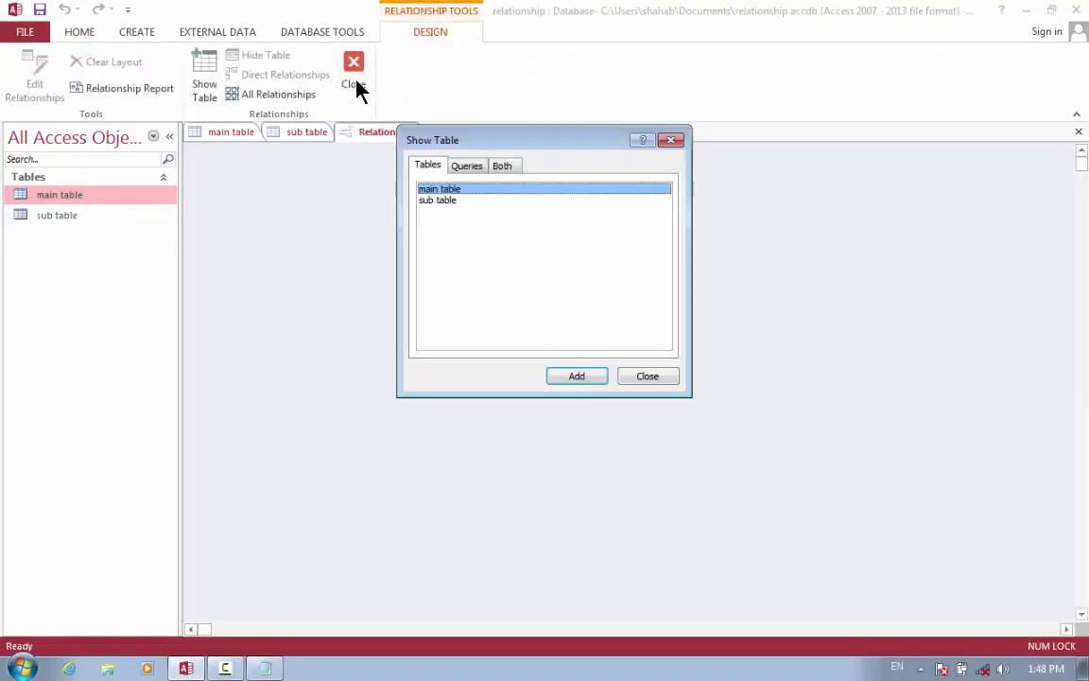
pyautogui.click(572, 377)
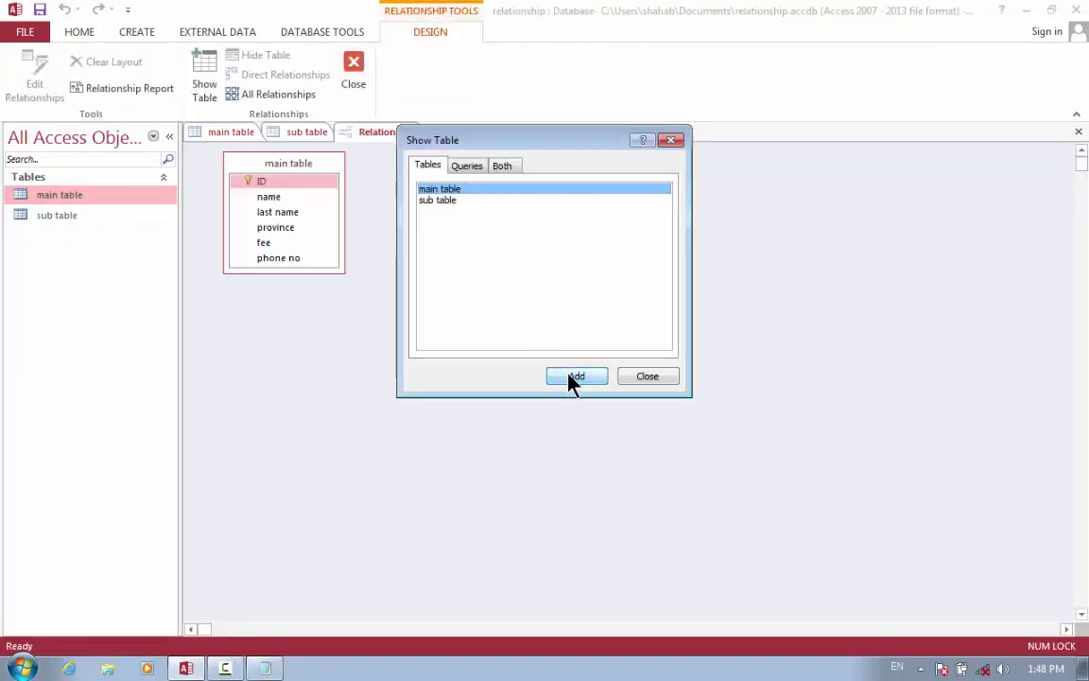
pyautogui.click(431, 202)
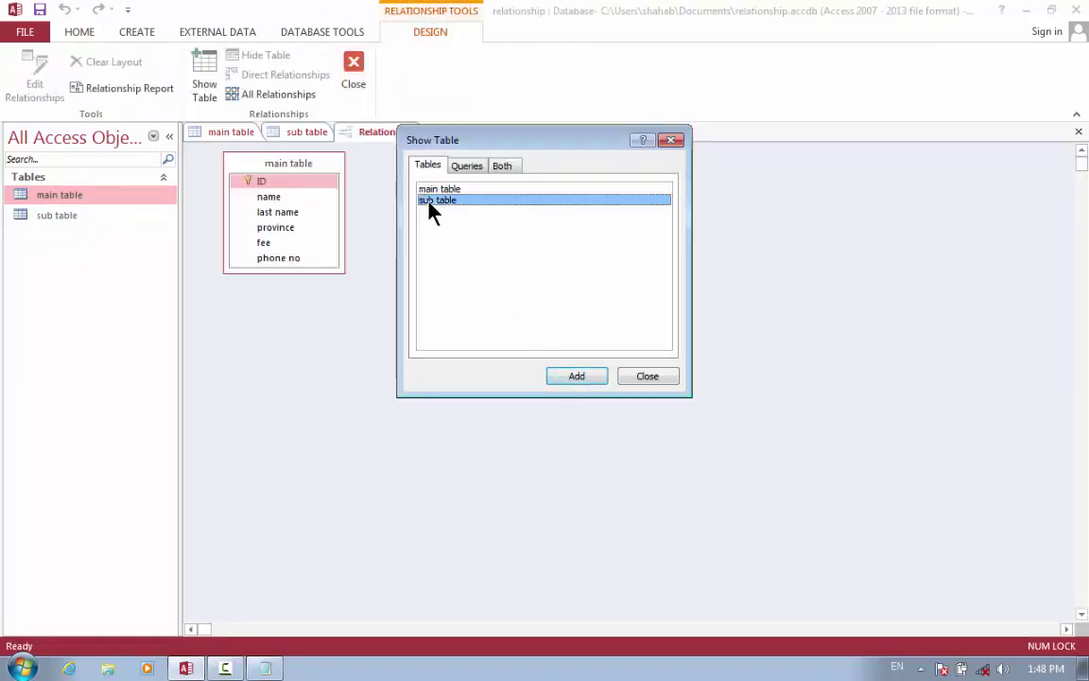
pyautogui.click(572, 378)
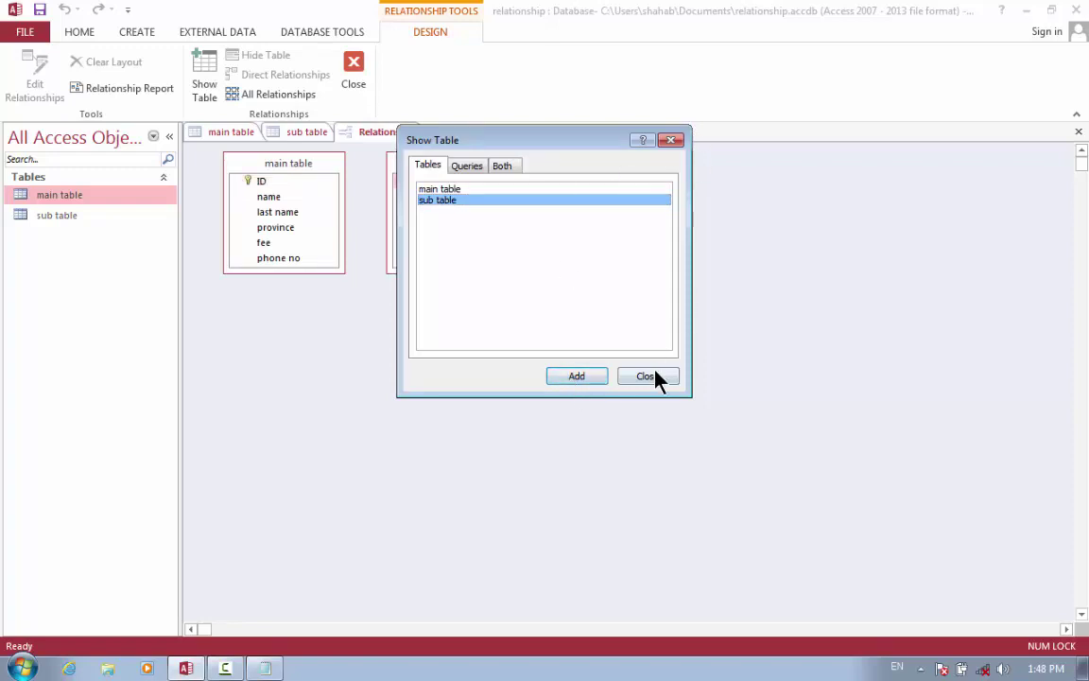
pyautogui.click(652, 377)
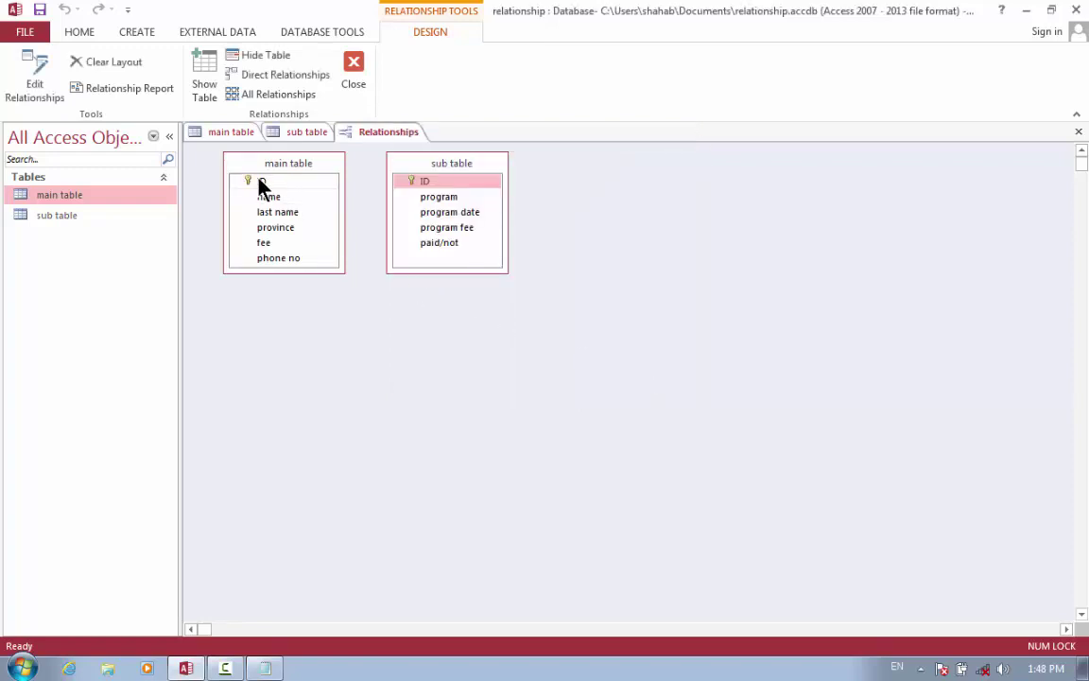
pyautogui.moveTo(259, 181); pyautogui.dragTo(425, 184)
pyautogui.click(649, 188)
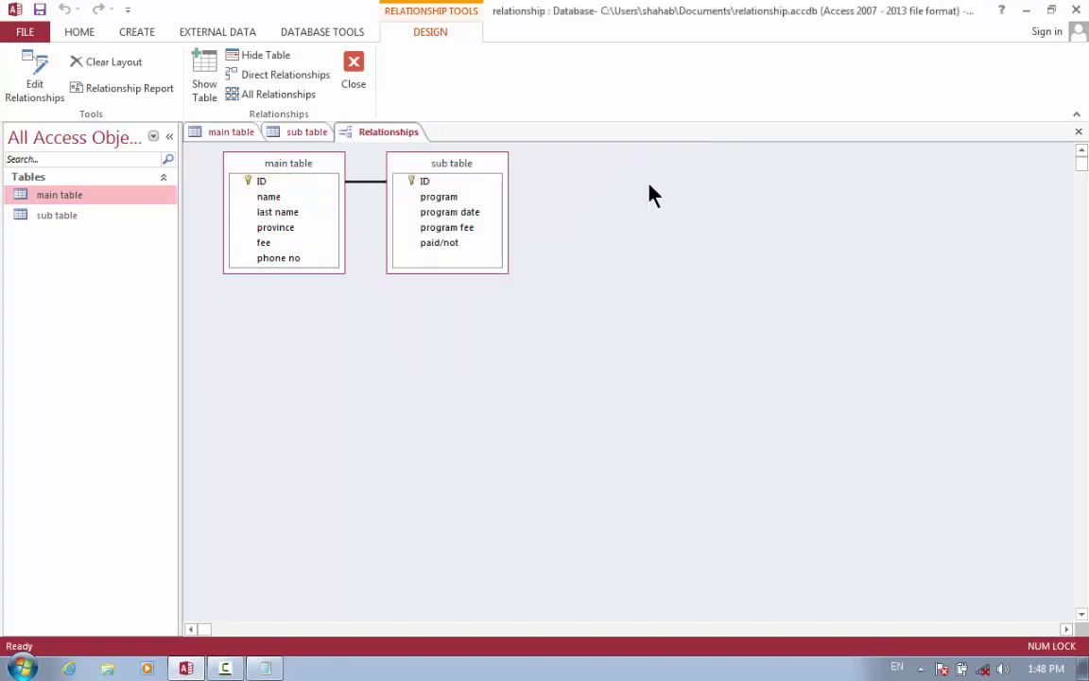
pyautogui.moveTo(456, 166); pyautogui.dragTo(730, 277)
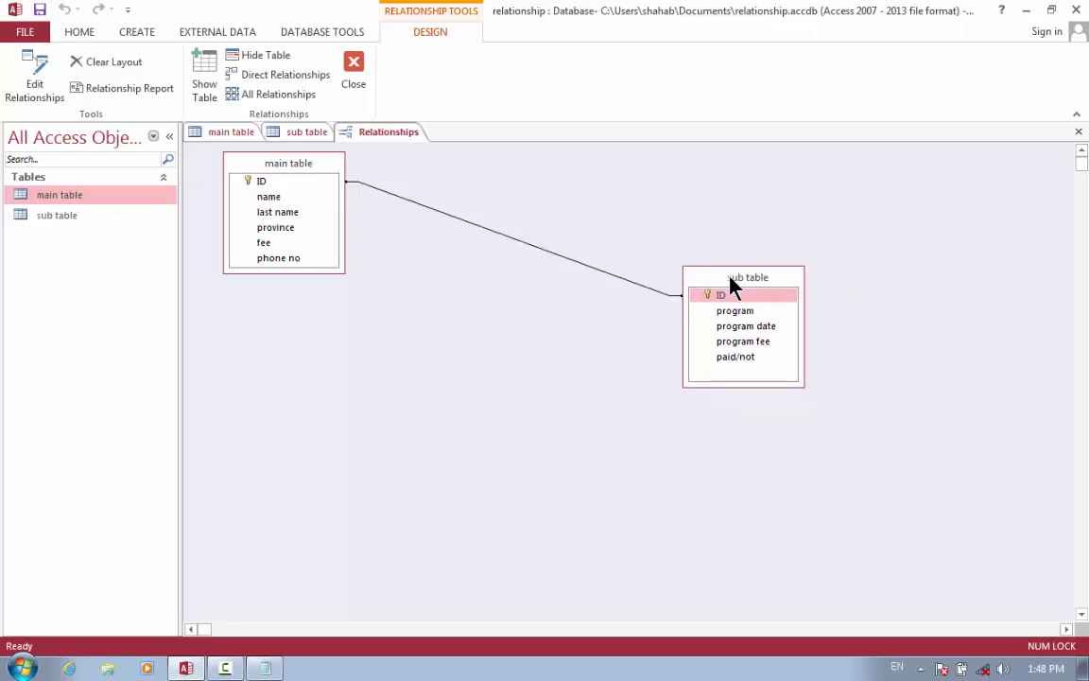
# Close and reopen main table's datasheet so its three records show expand markers.
pyautogui.click(227, 132)
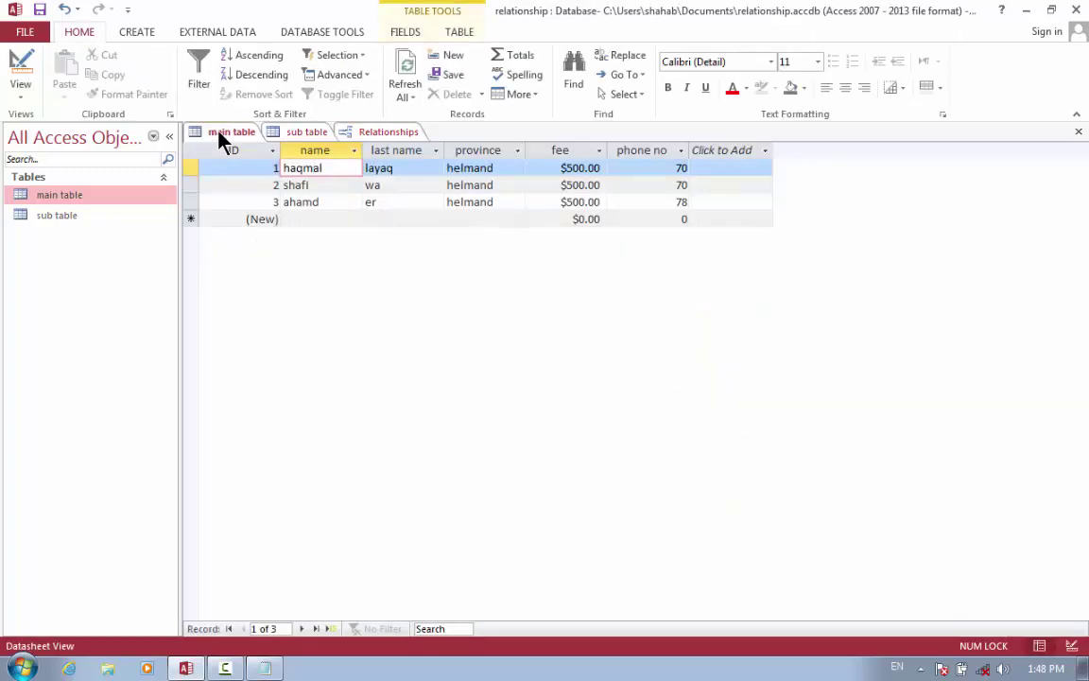
pyautogui.middleClick(223, 133)
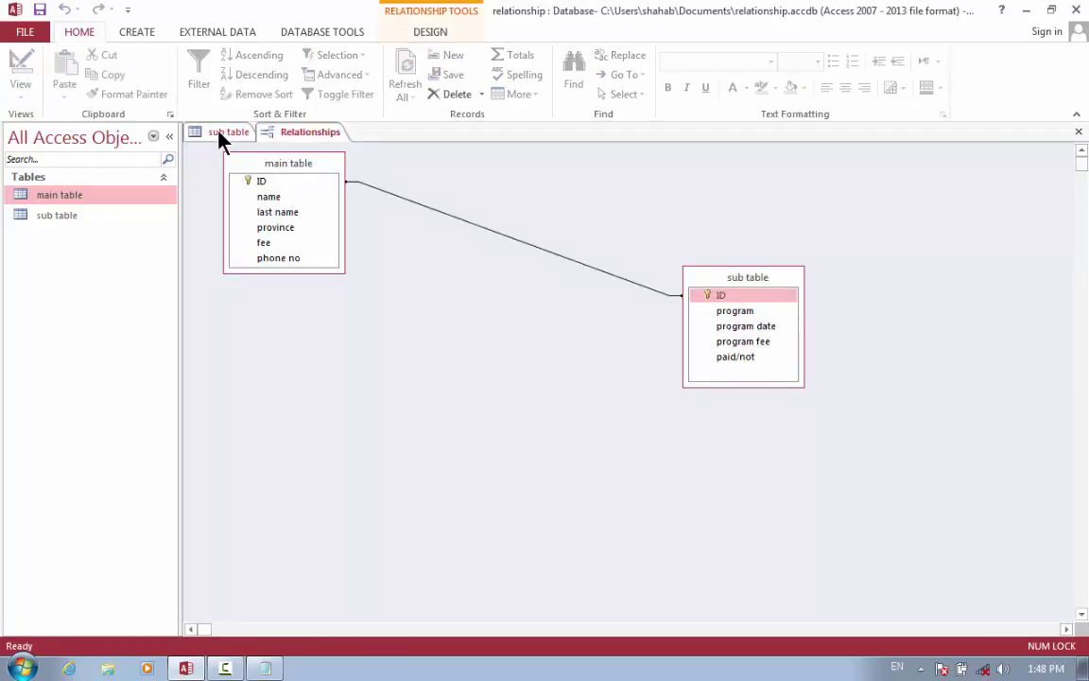
pyautogui.doubleClick(81, 201)
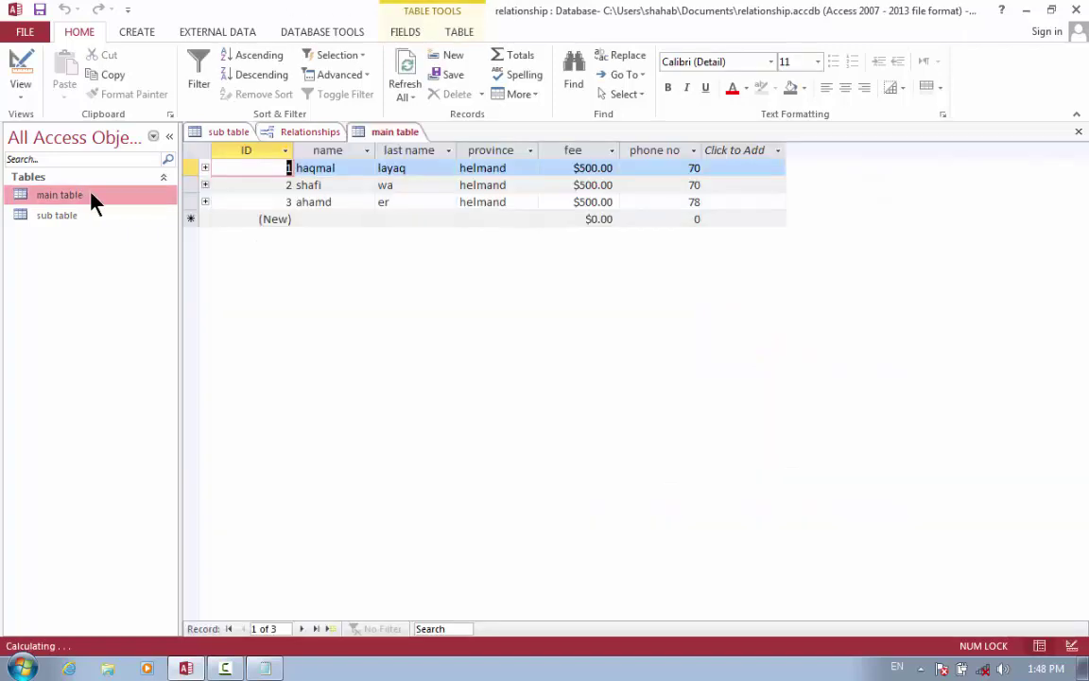
pyautogui.click(349, 168)
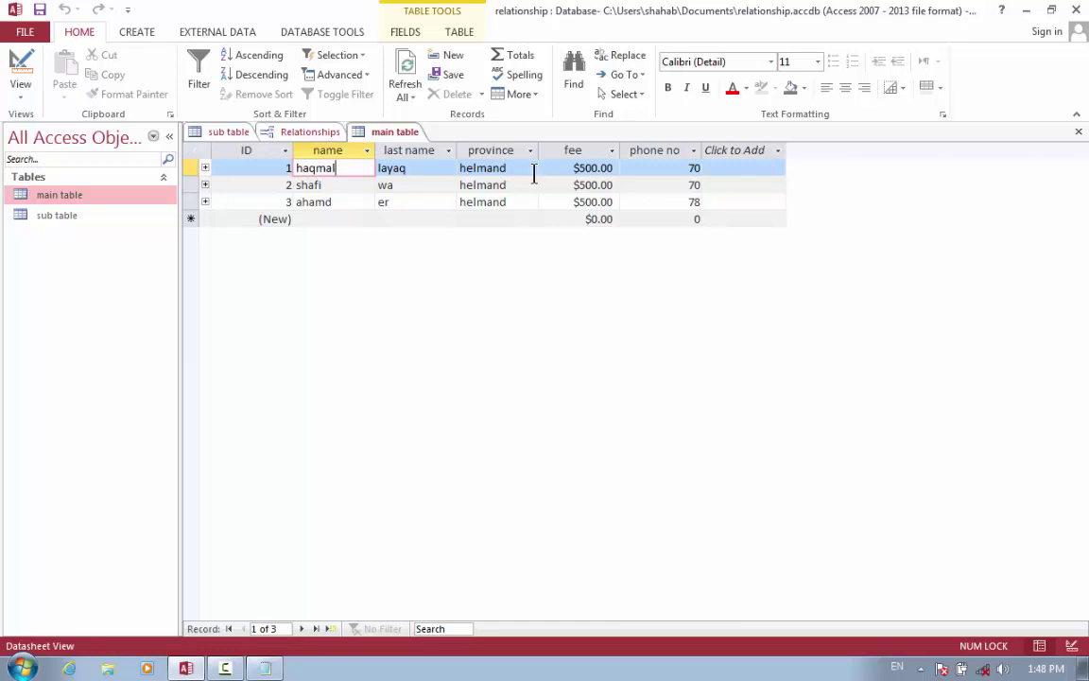
# Expand record 1's sub-records and enter program 'windows' dated today, 2/14/2024.
pyautogui.click(205, 168)
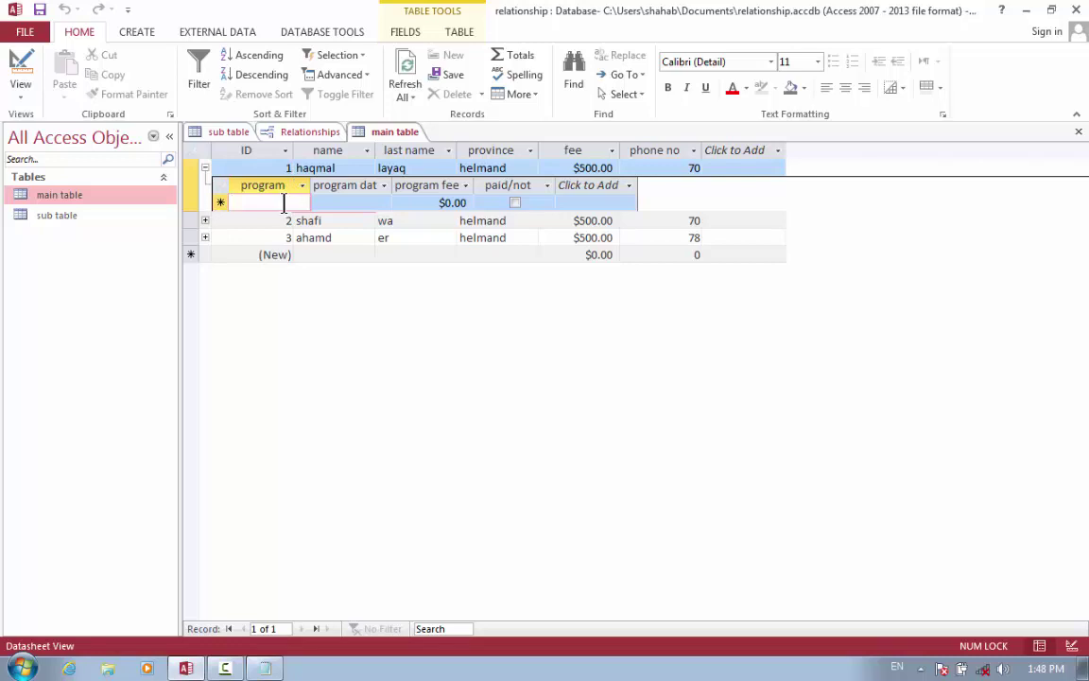
pyautogui.write('wind')
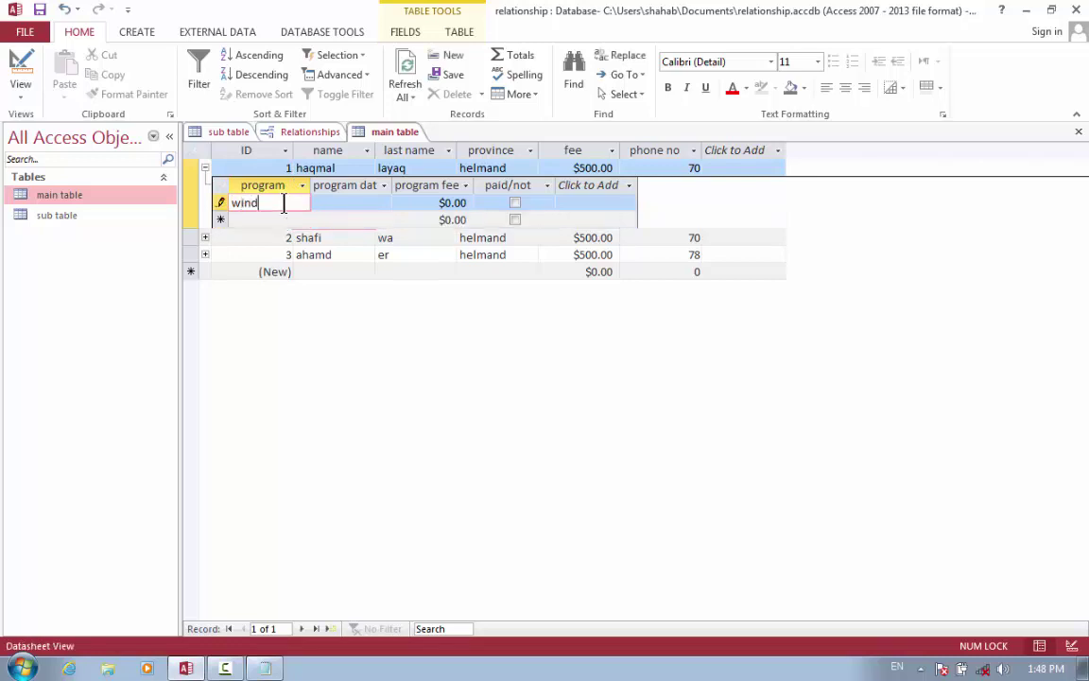
pyautogui.write('ows')
pyautogui.click(321, 202)
pyautogui.click(399, 206)
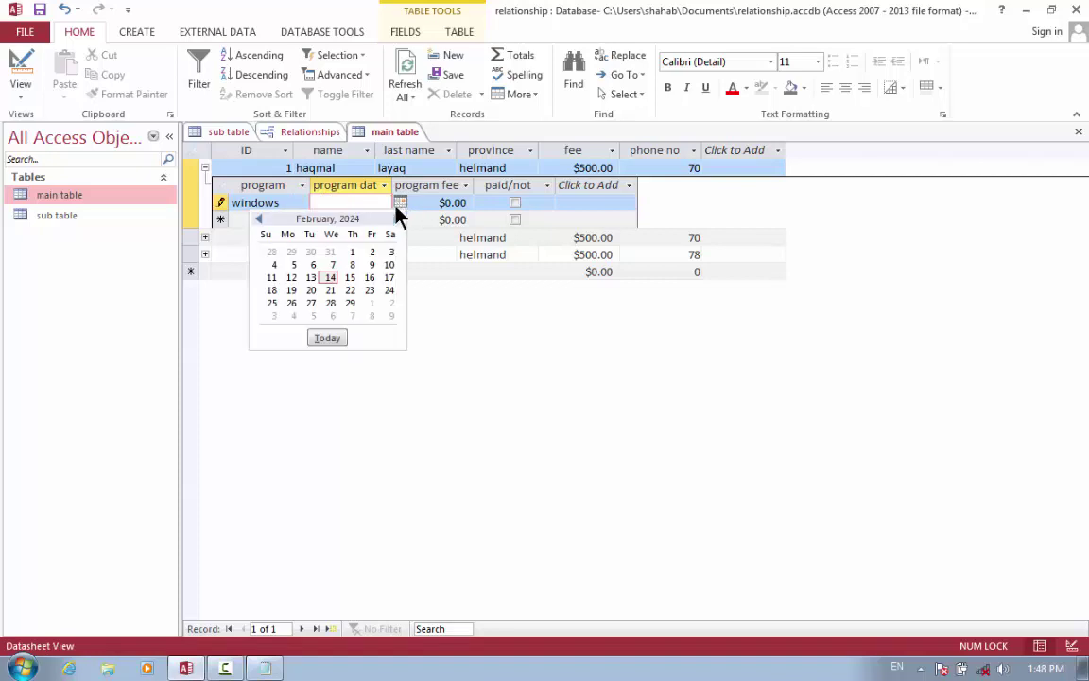
pyautogui.click(326, 338)
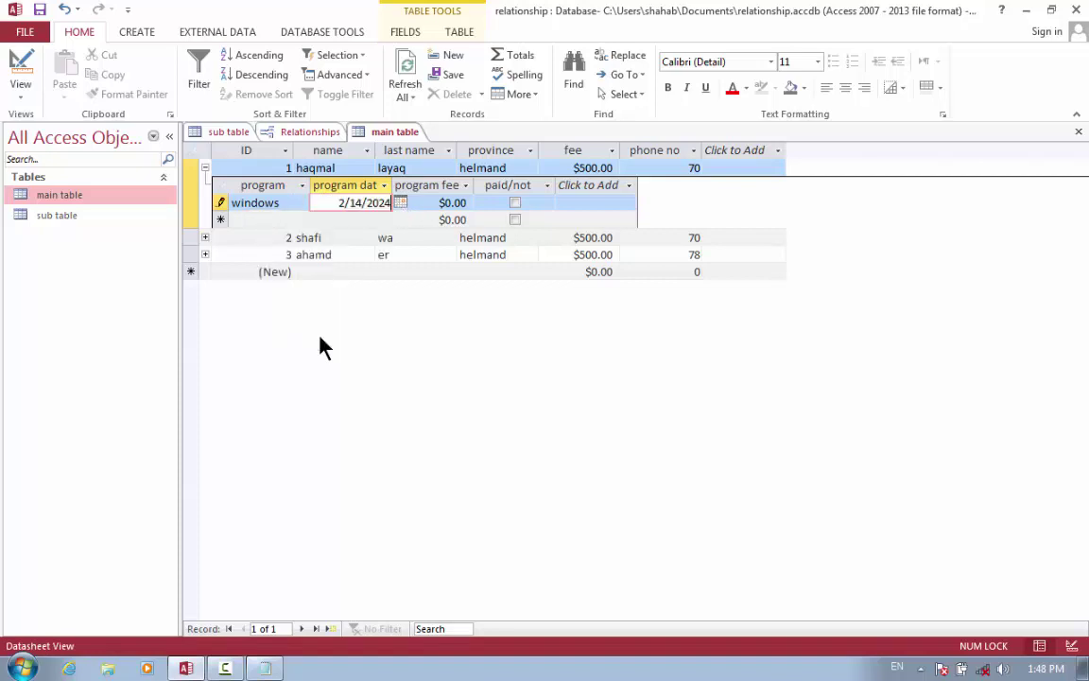
# Set the windows fee to $400.00, mark it paid, and save the row.
pyautogui.click(440, 202)
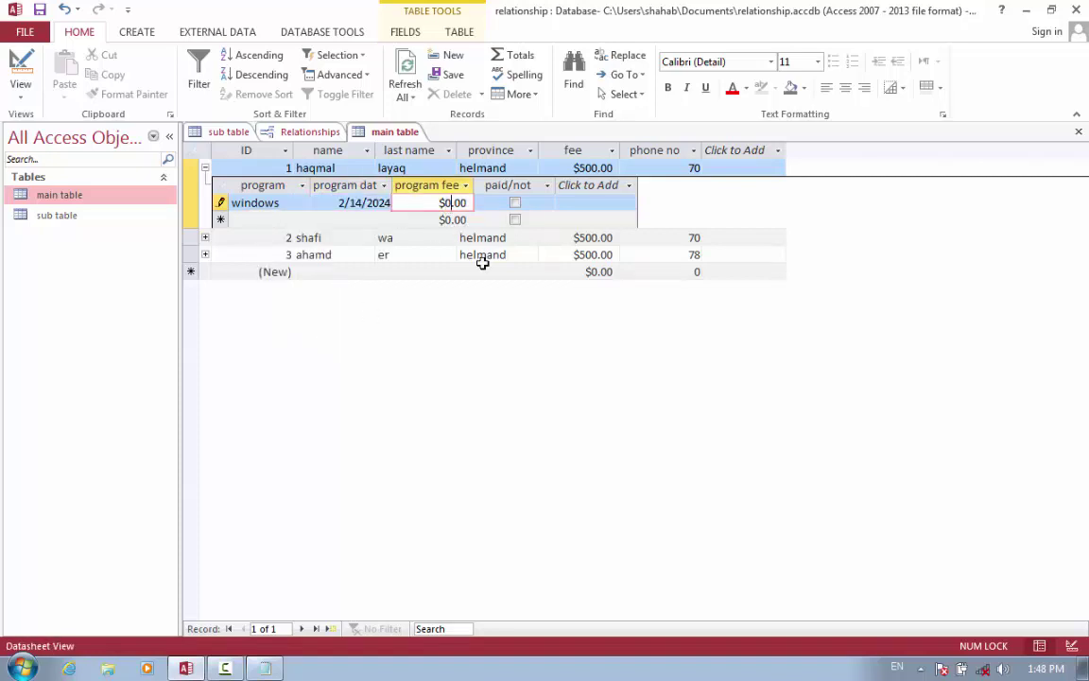
pyautogui.press('Tab')
pyautogui.hotkey('shift', 'Tab')
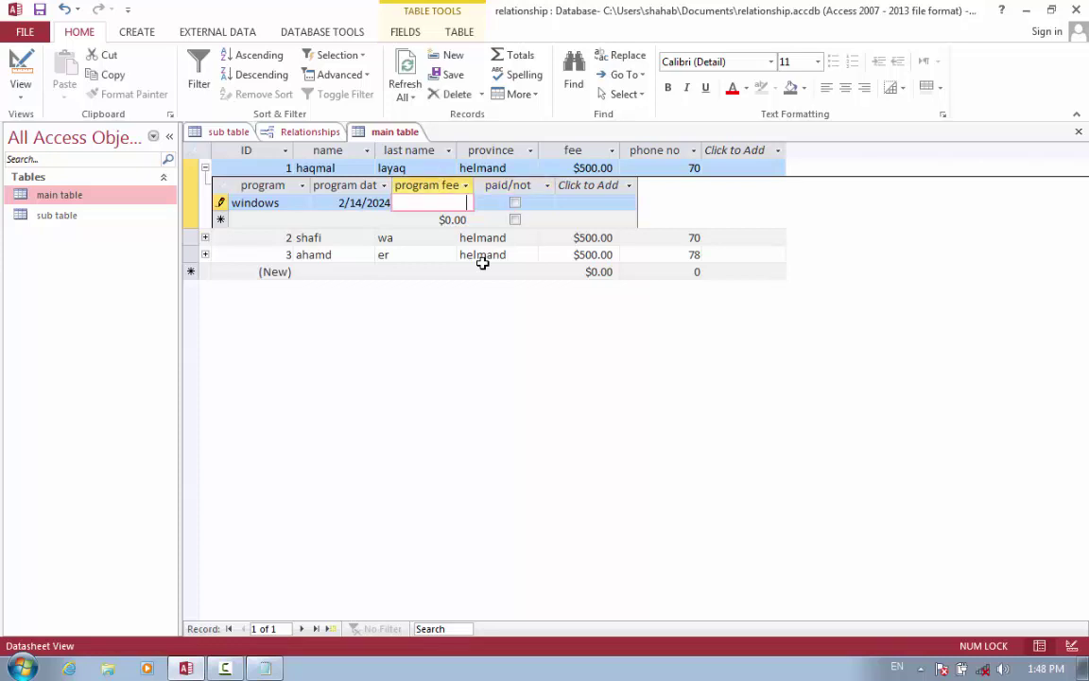
pyautogui.press('BackSpace')
pyautogui.write('4000')
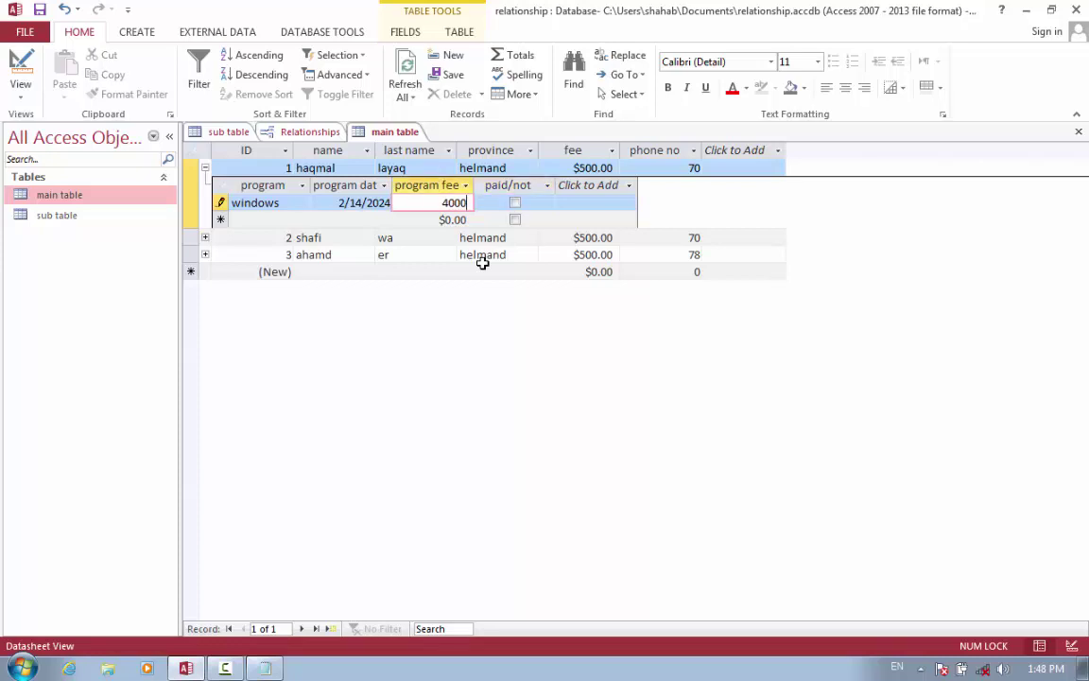
pyautogui.press('BackSpace')
pyautogui.click(516, 202)
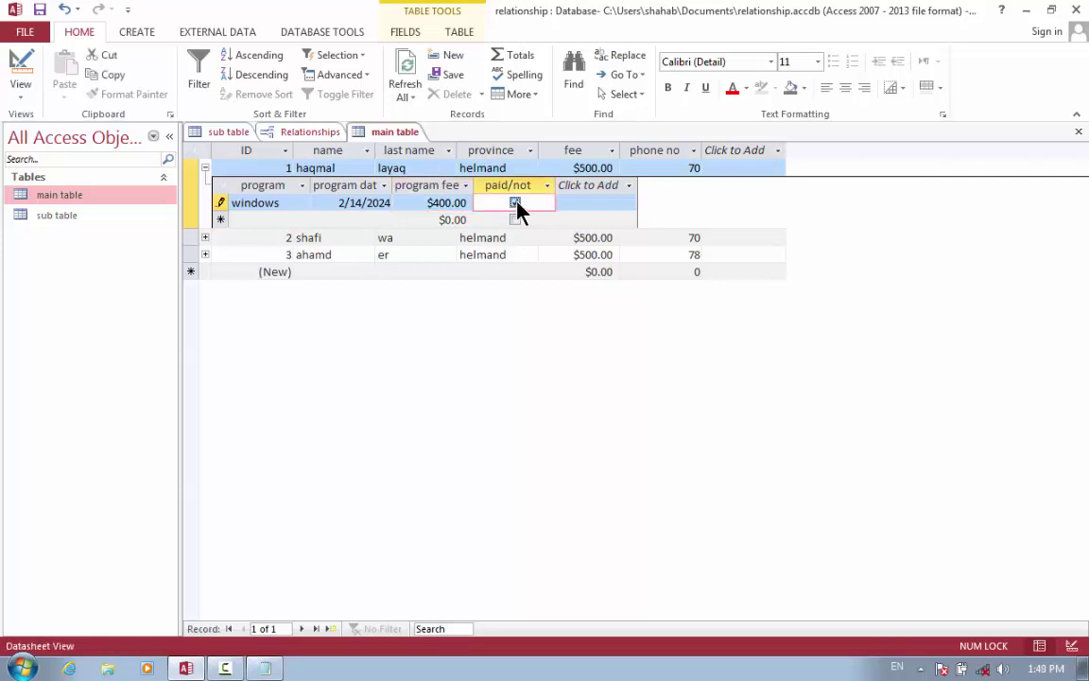
pyautogui.click(284, 202)
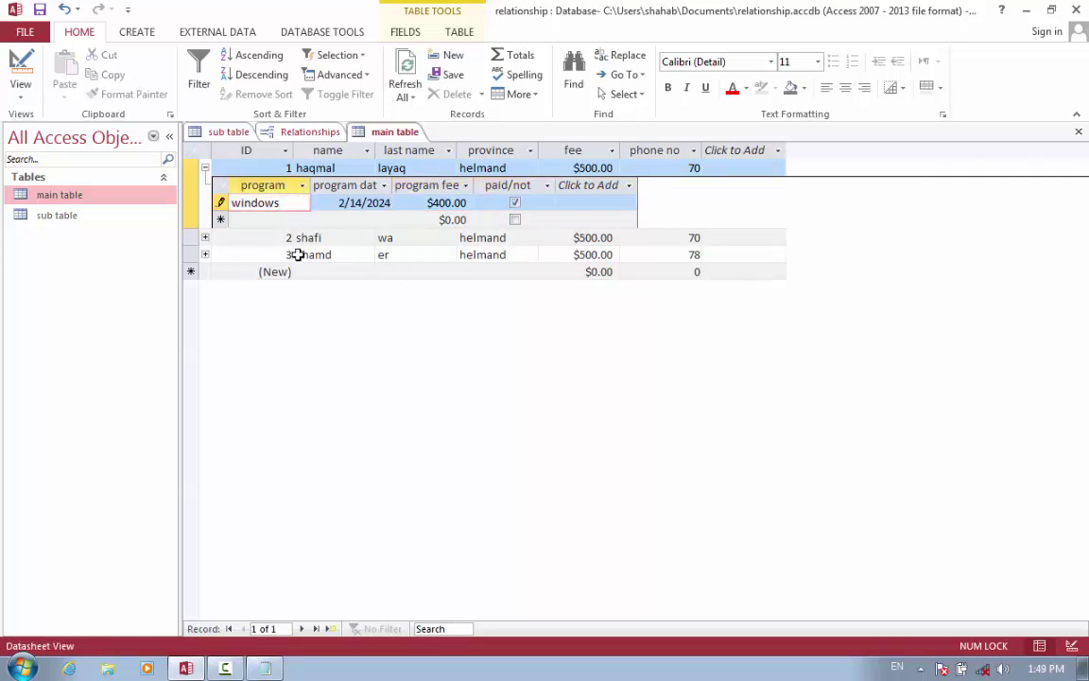
pyautogui.press('Tab')
pyautogui.press('Tab')
pyautogui.press('Tab')
pyautogui.press('Tab')
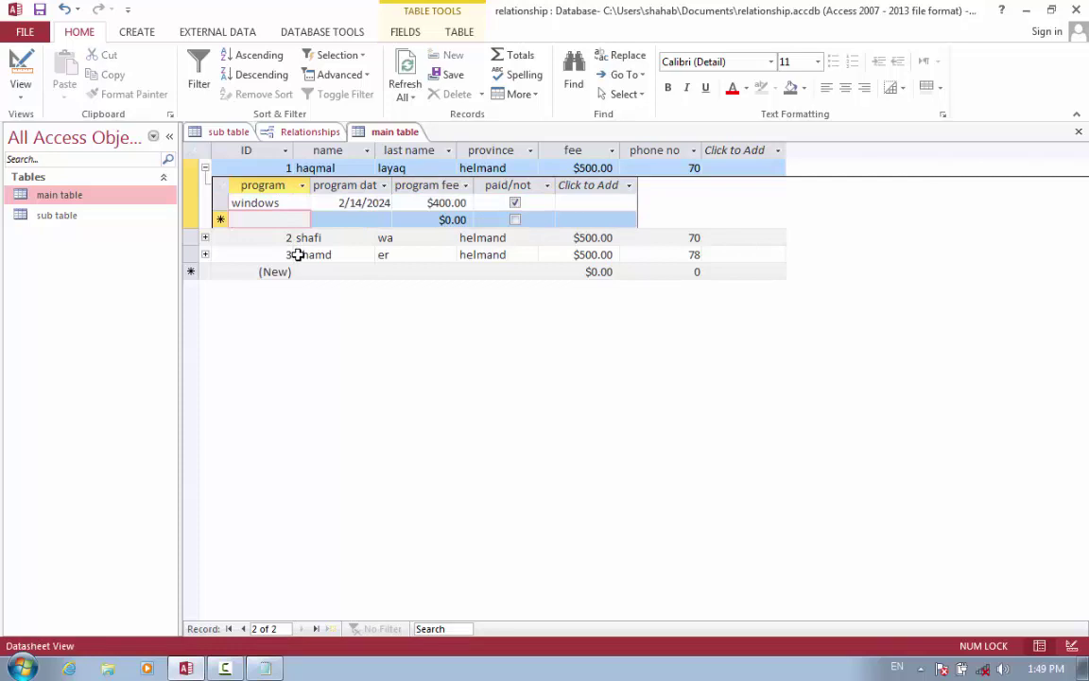
# Add a 'word' sub-record under record 1 dated 2/4/2024.
pyautogui.write('word')
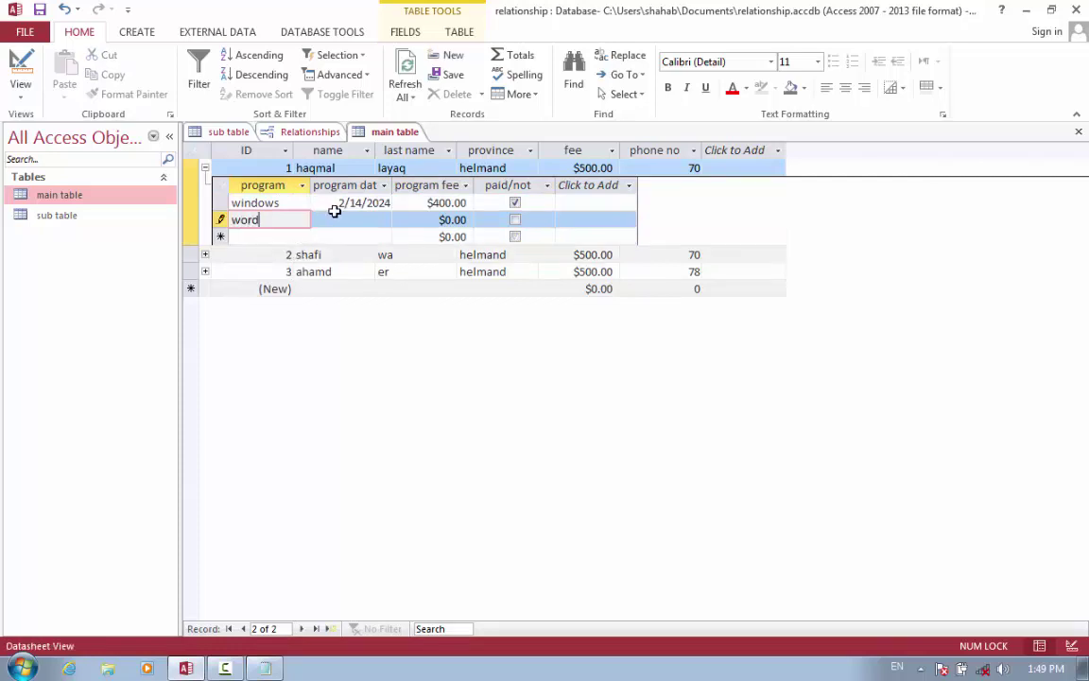
pyautogui.click(400, 220)
pyautogui.click(401, 220)
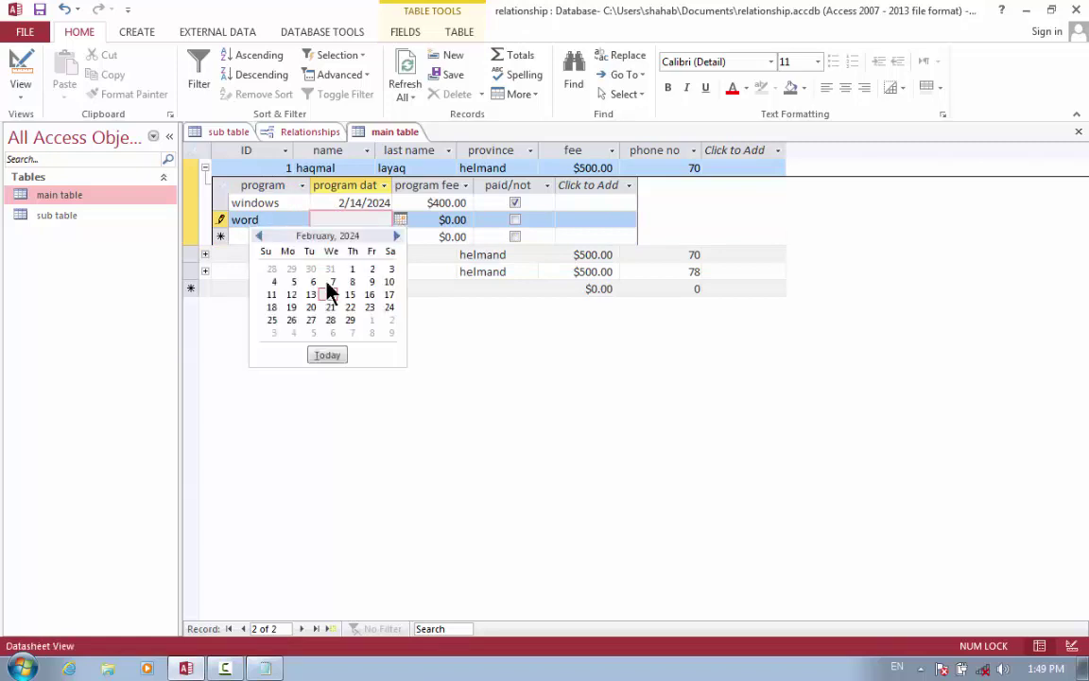
pyautogui.click(274, 283)
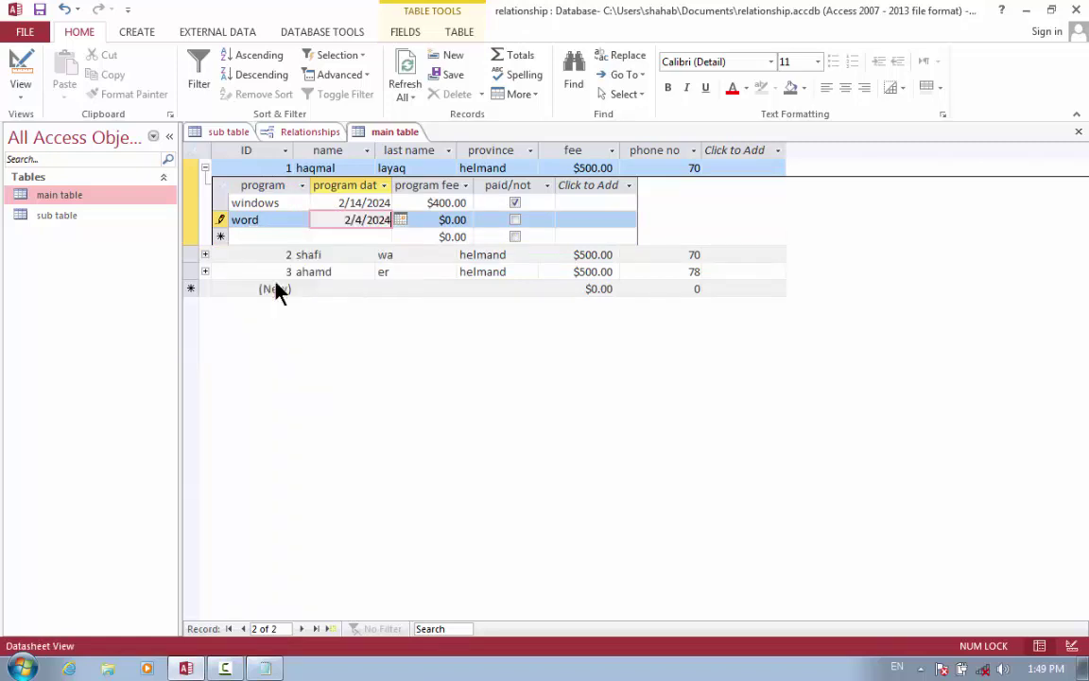
# Give the word entry a $500.00 fee, mark it paid, and collapse record 1.
pyautogui.click(460, 220)
pyautogui.press('BackSpace')
pyautogui.press('BackSpace')
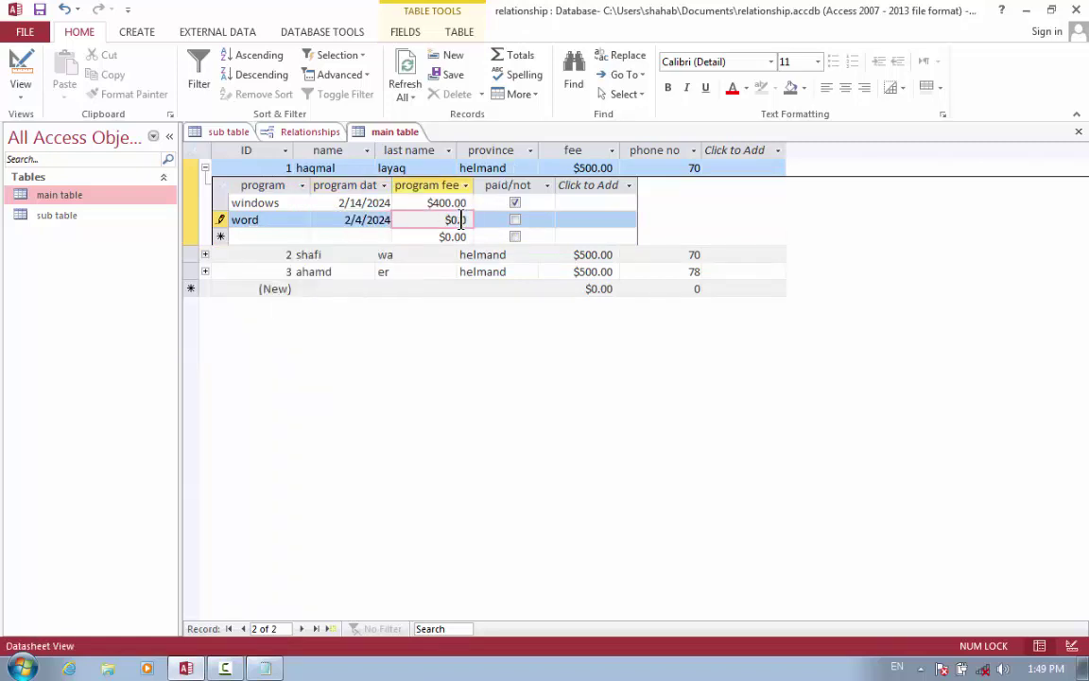
pyautogui.press('BackSpace')
pyautogui.press('BackSpace')
pyautogui.press('BackSpace')
pyautogui.write('500')
pyautogui.press('Tab')
pyautogui.click(514, 221)
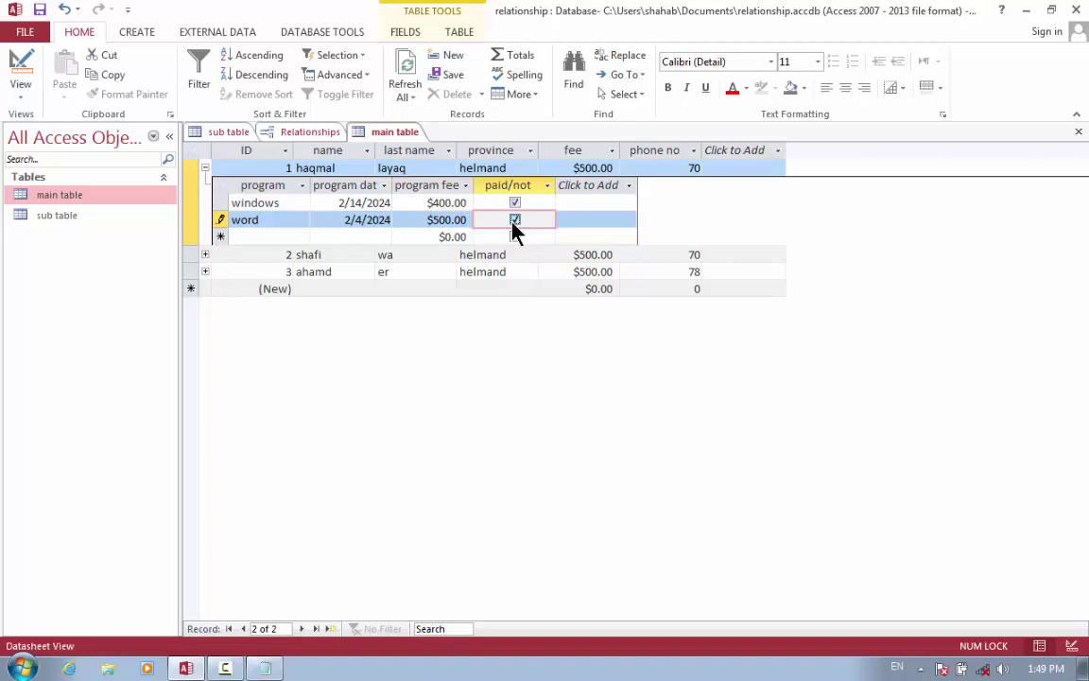
pyautogui.click(204, 169)
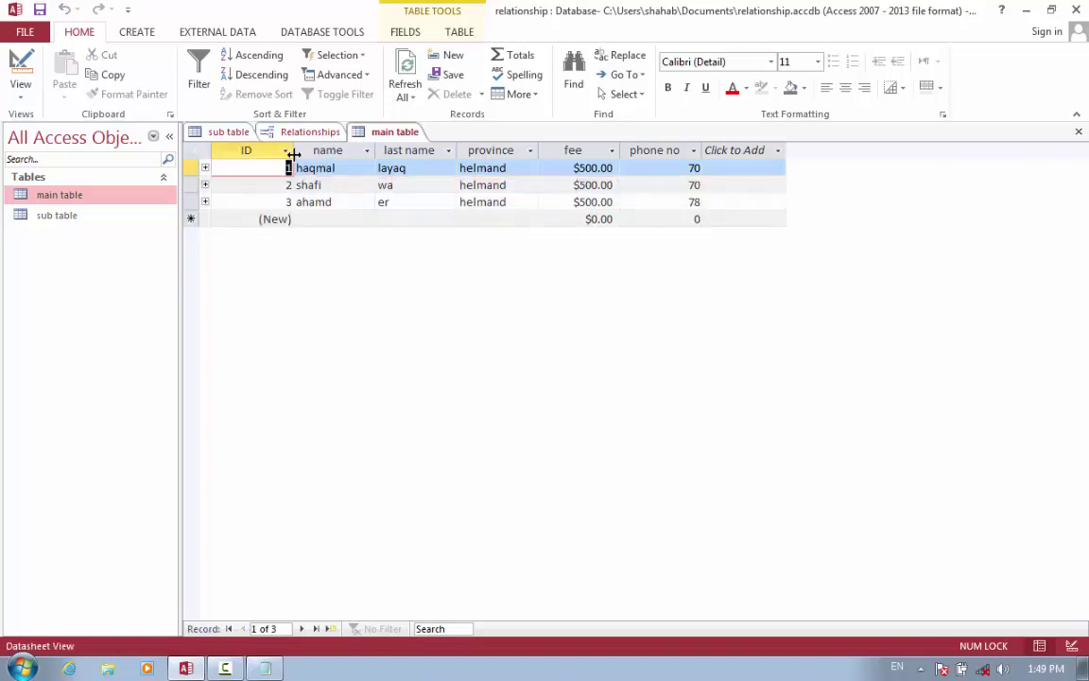
# Re-expand and collapse record 1, then expand record 2 to show its word entry.
pyautogui.click(204, 169)
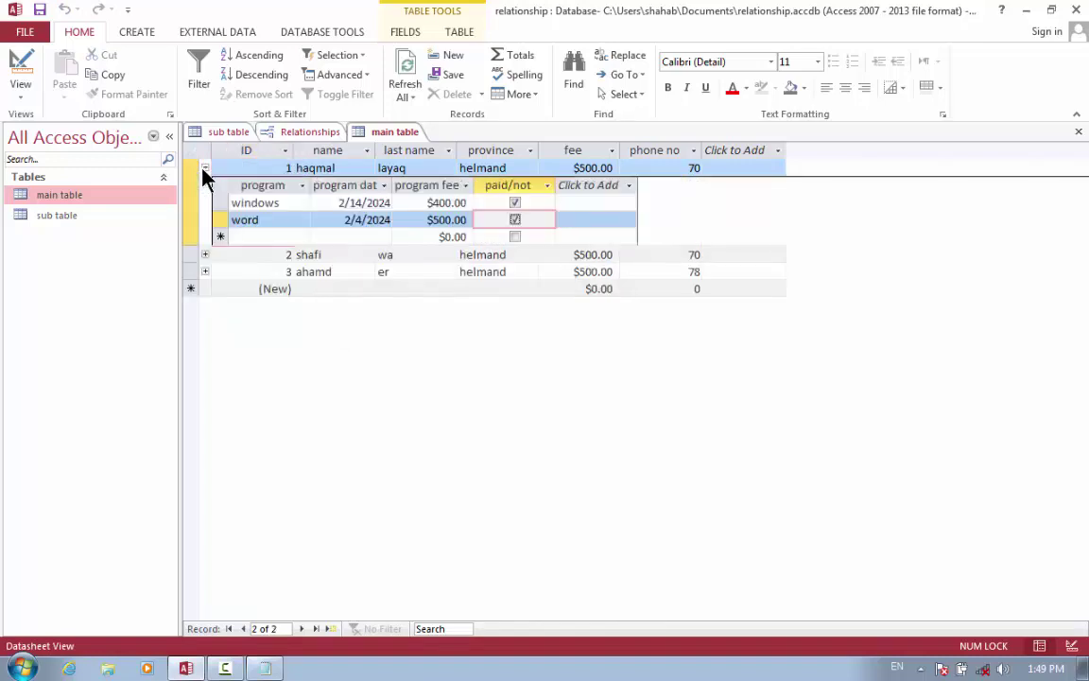
pyautogui.click(205, 168)
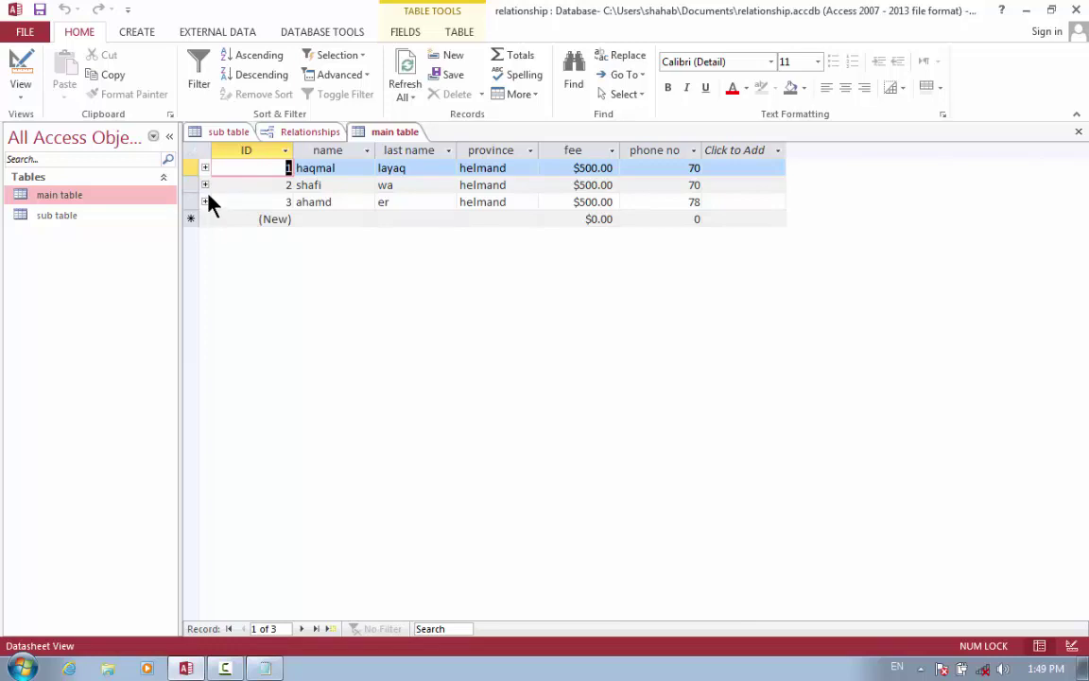
pyautogui.click(205, 184)
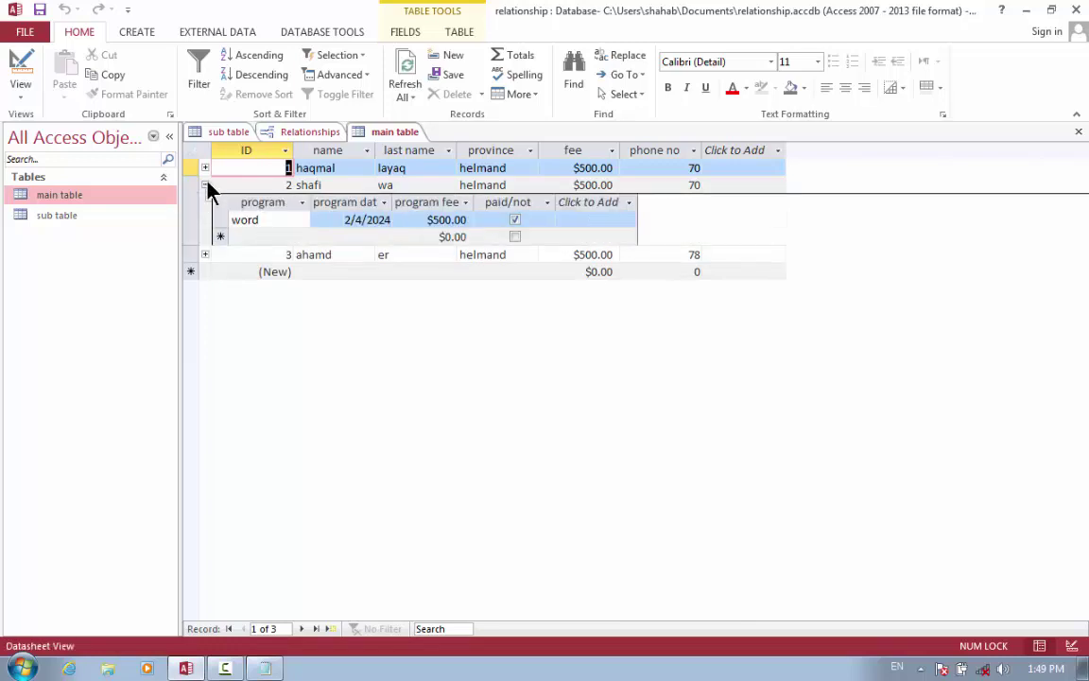
# Add an 'excel' sub-record in a new row dated 2/11/2024.
pyautogui.click(276, 221)
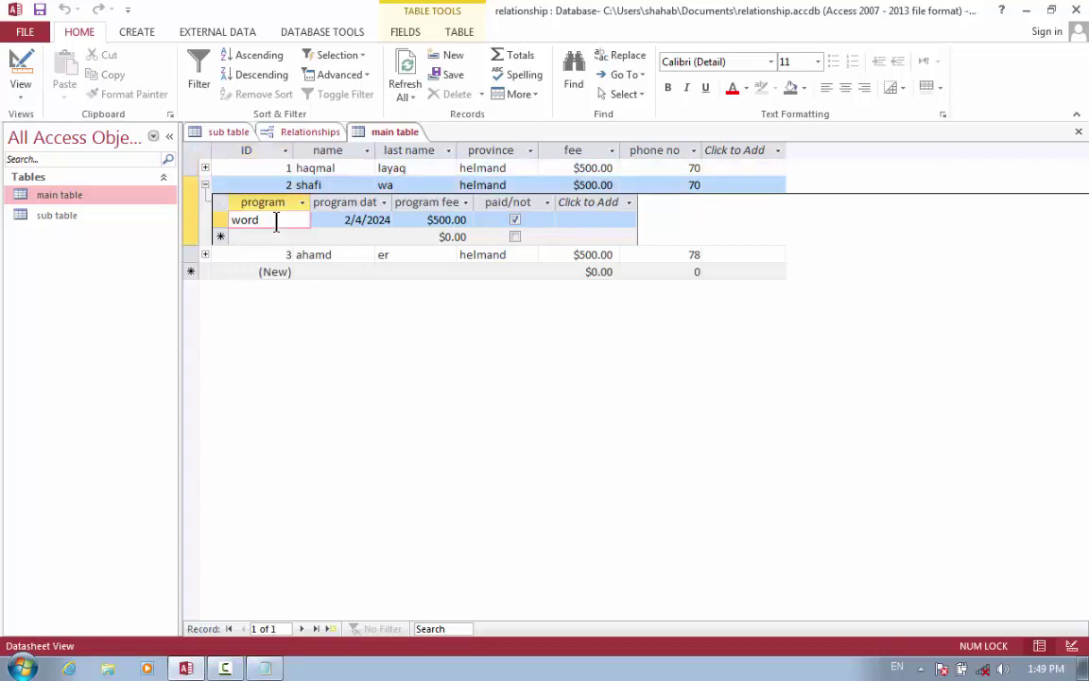
pyautogui.press('Tab')
pyautogui.press('Tab')
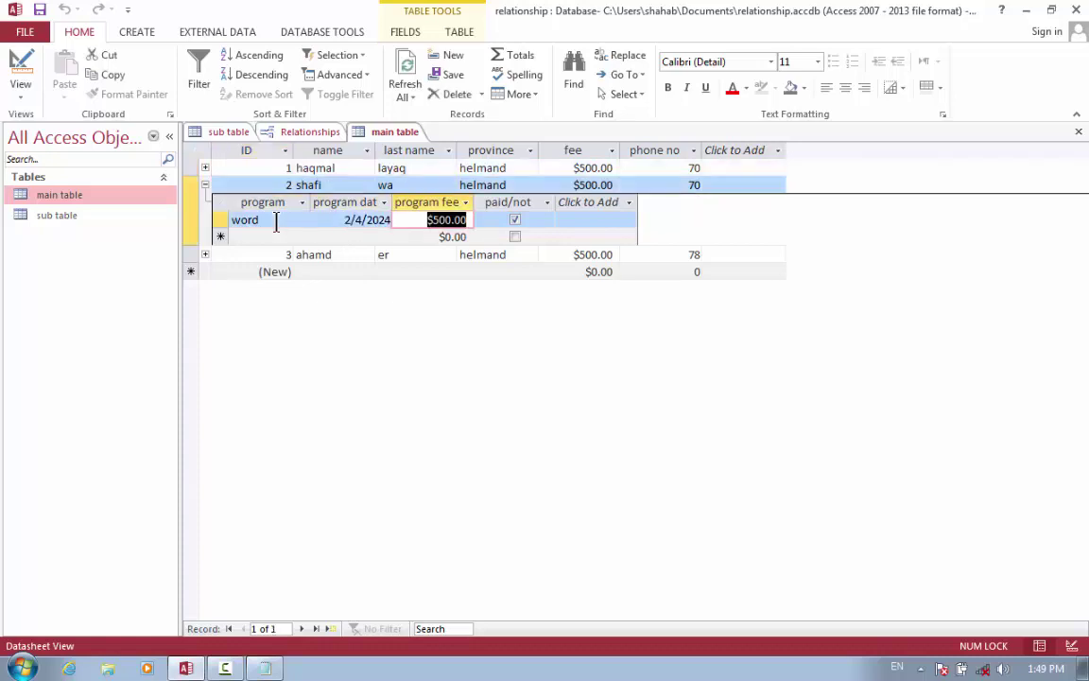
pyautogui.press('Tab')
pyautogui.press('Tab')
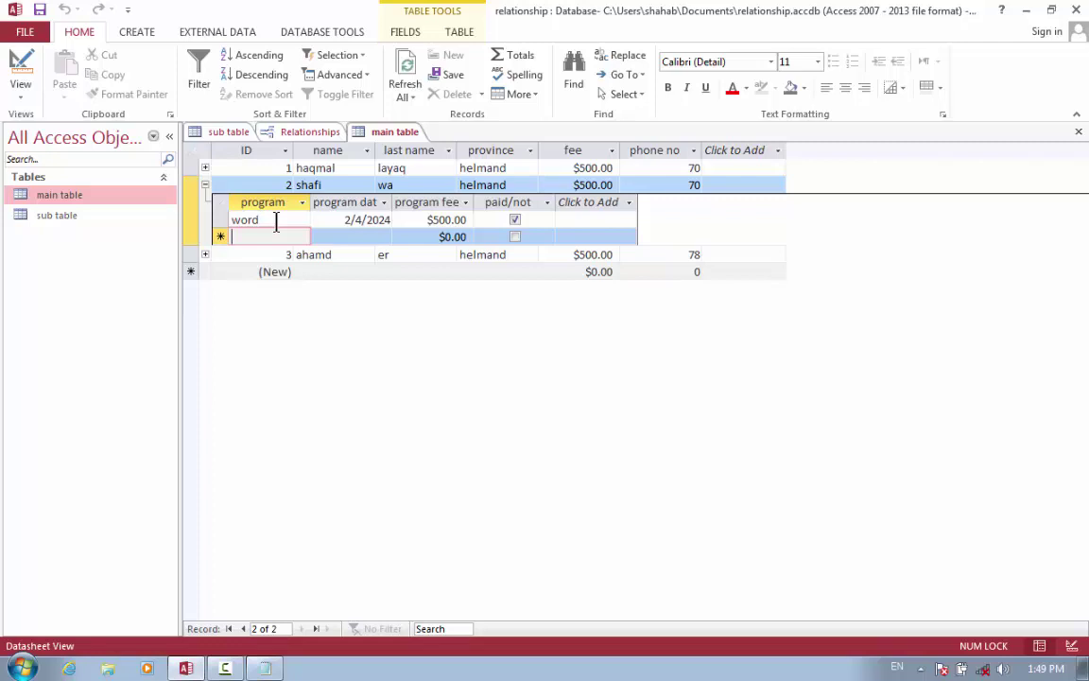
pyautogui.write('exce')
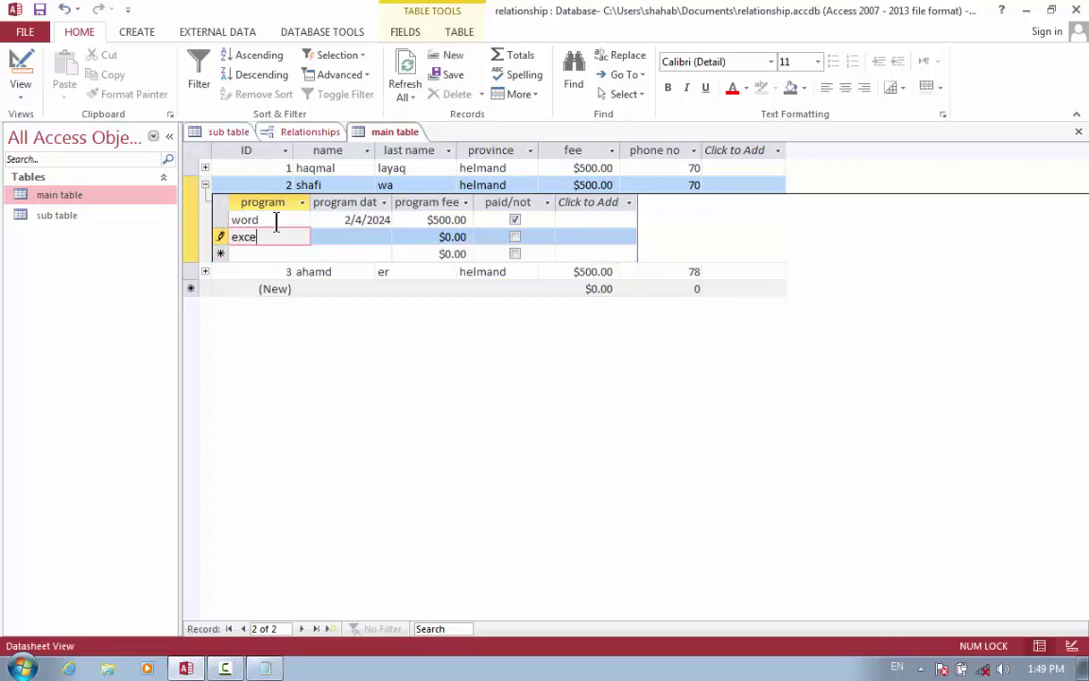
pyautogui.write('l')
pyautogui.press('Tab')
pyautogui.click(401, 237)
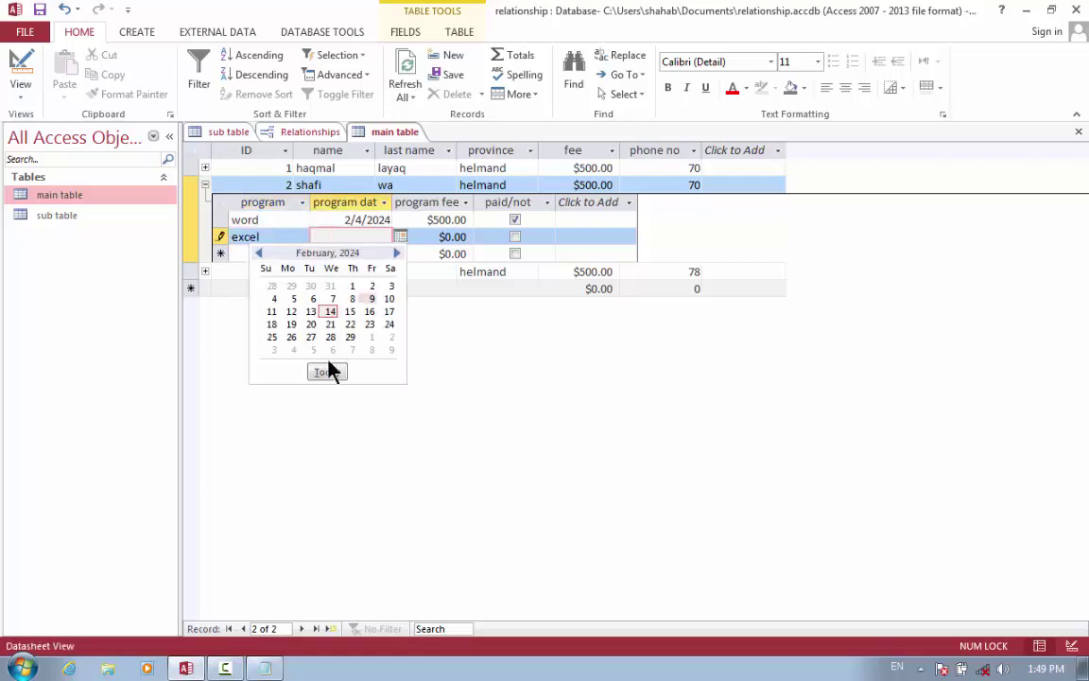
pyautogui.click(272, 311)
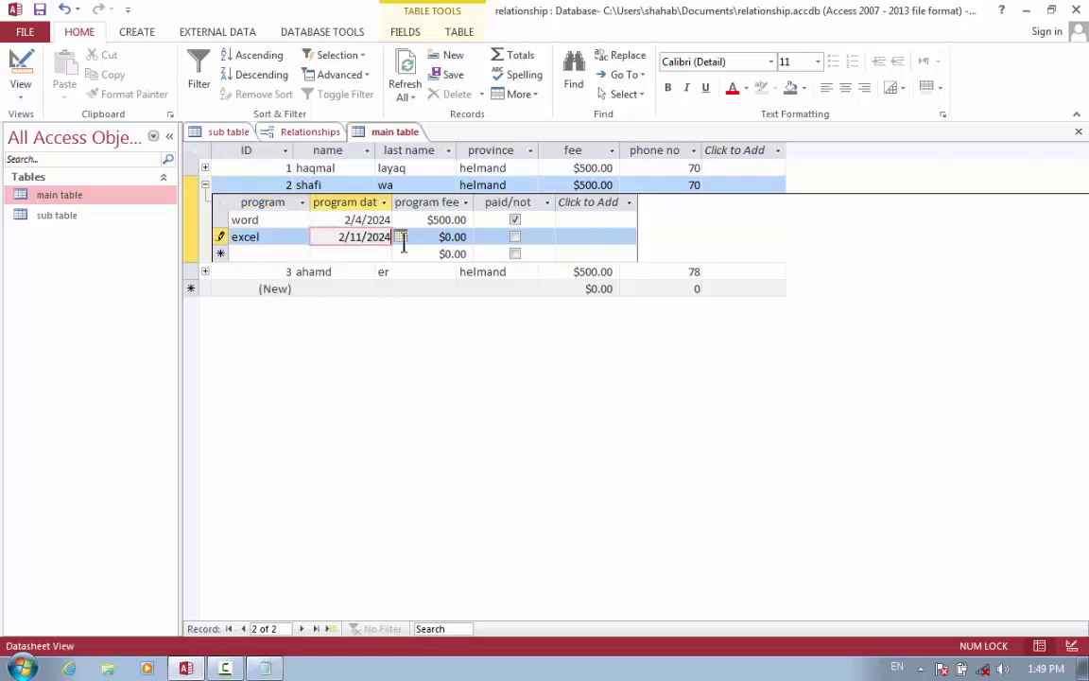
# Set the excel fee to $600.00, mark it paid, and collapse records 2 and 3.
pyautogui.click(457, 237)
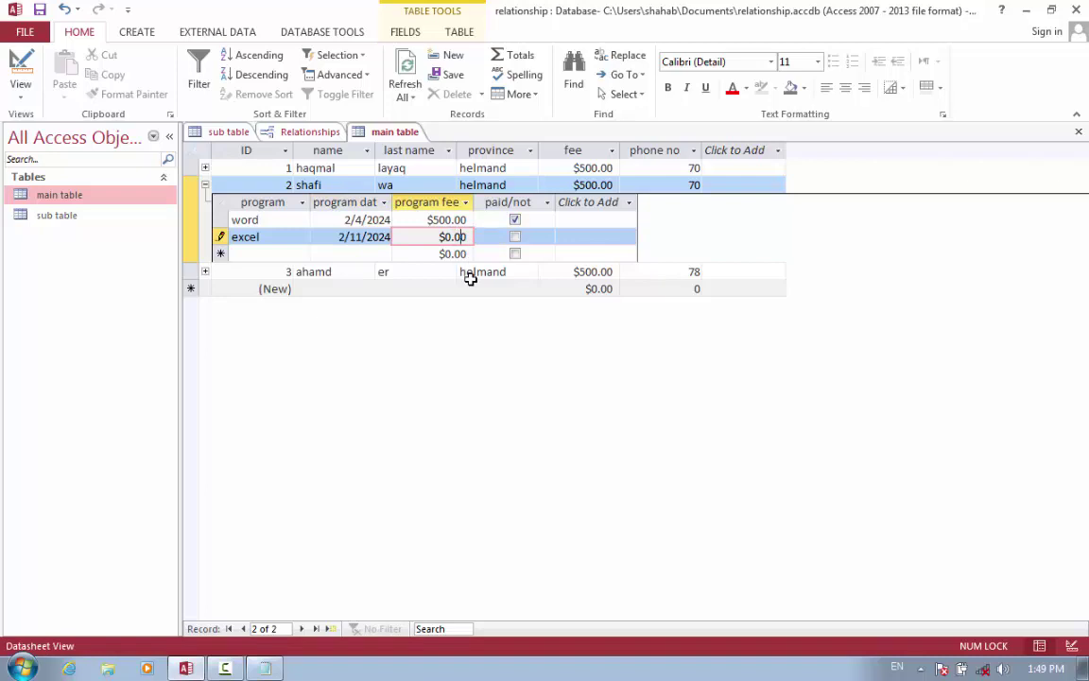
pyautogui.press('BackSpace')
pyautogui.press('BackSpace')
pyautogui.press('BackSpace')
pyautogui.press('BackSpace')
pyautogui.write('600')
pyautogui.click(513, 238)
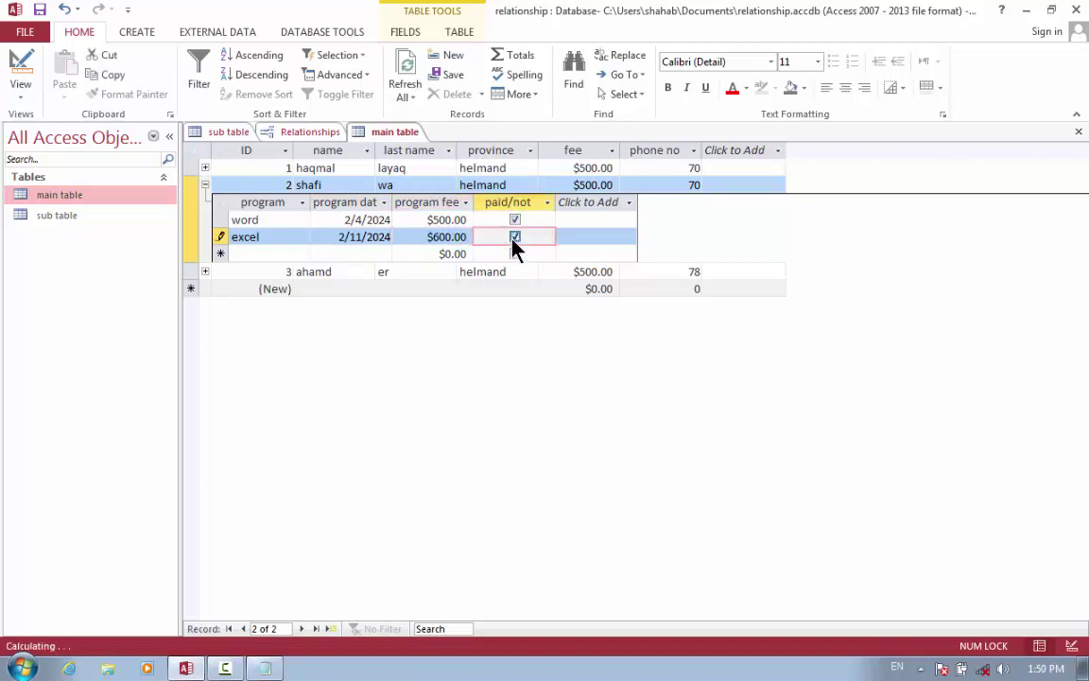
pyautogui.click(205, 184)
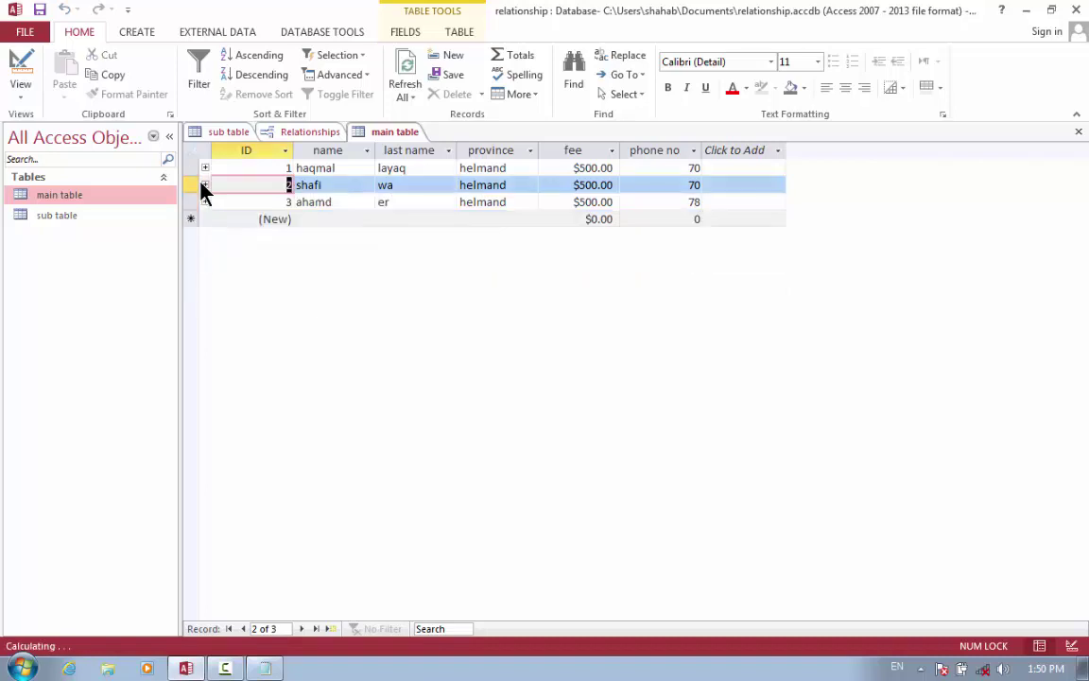
pyautogui.click(205, 202)
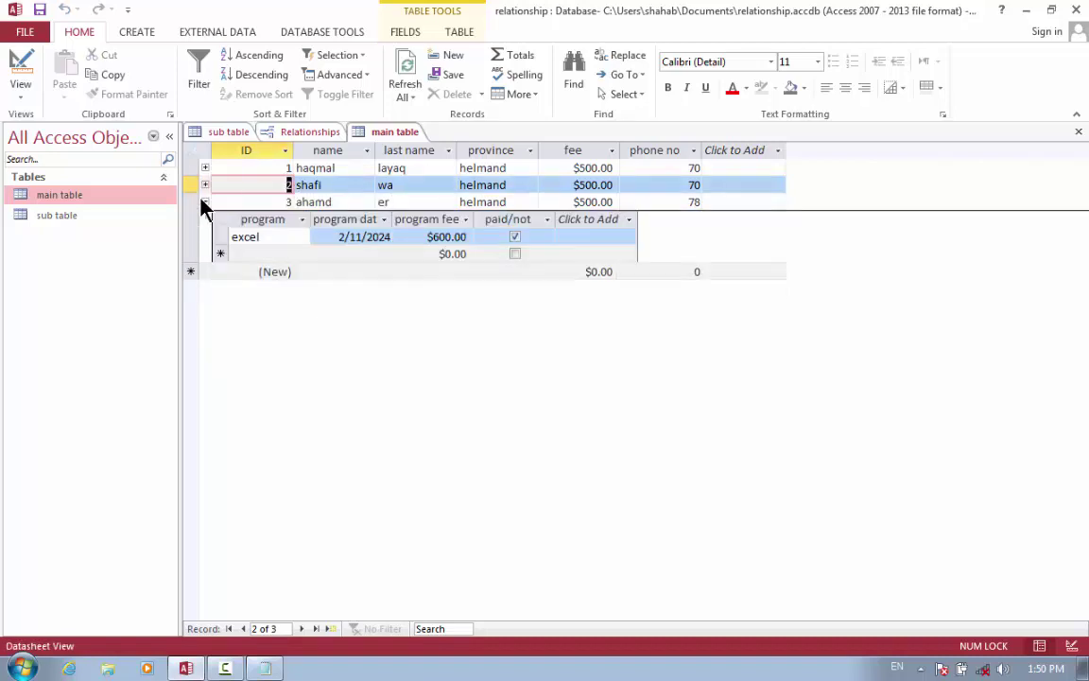
pyautogui.click(205, 202)
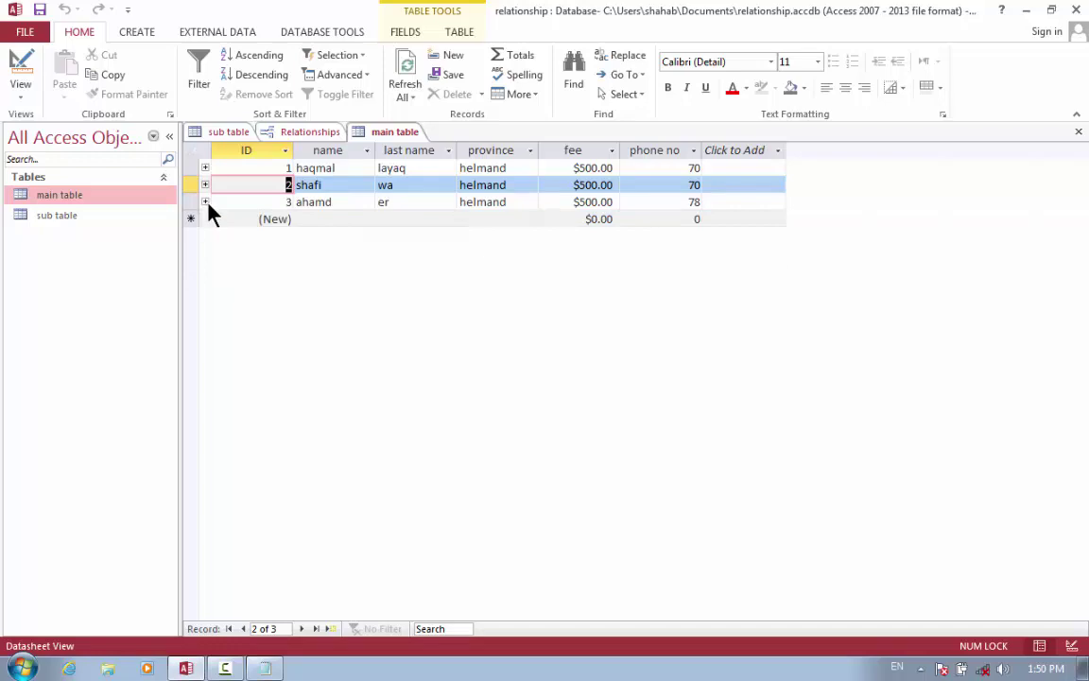